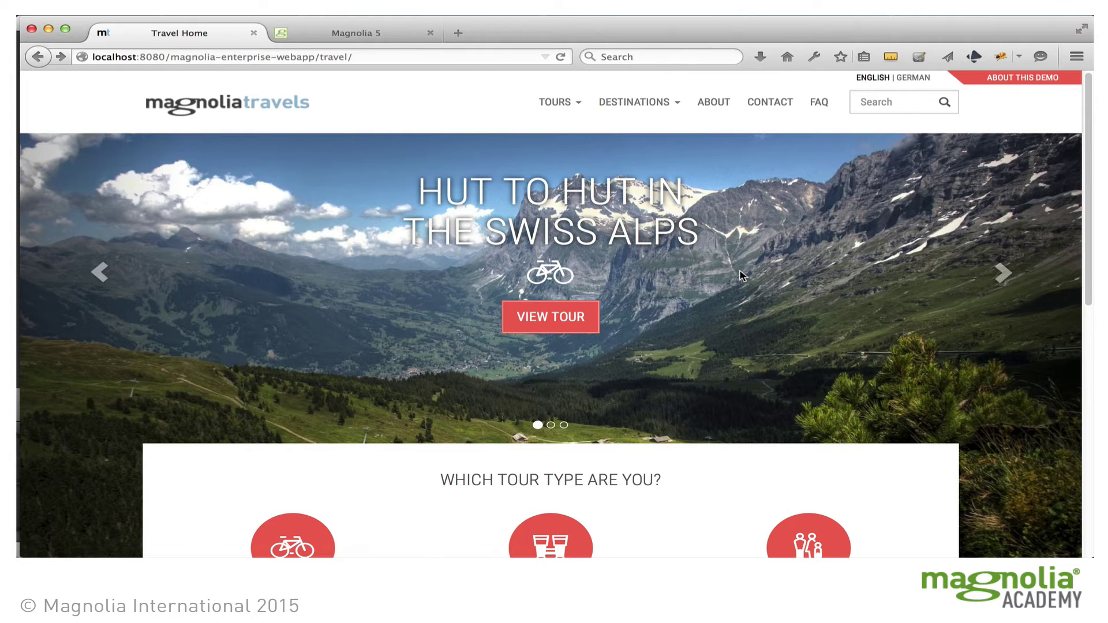
- Open the Hut-to-Hut-in-the-Swiss-Alps tour from the magnolia-travels folder in Tours
key(ctrl+Tab)
click(542, 199)
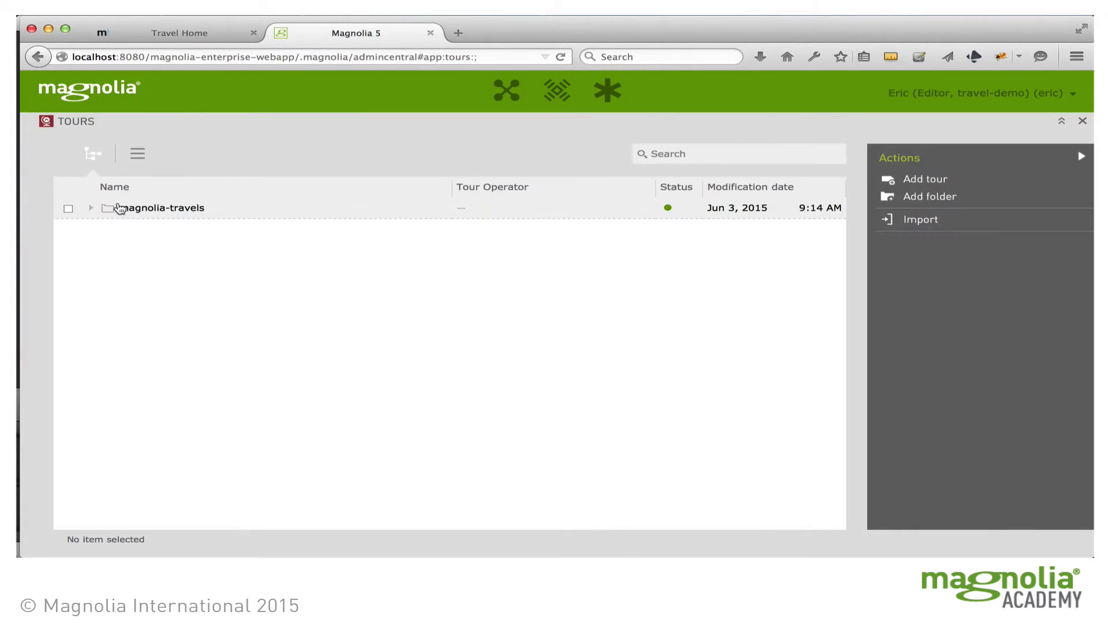
click(91, 209)
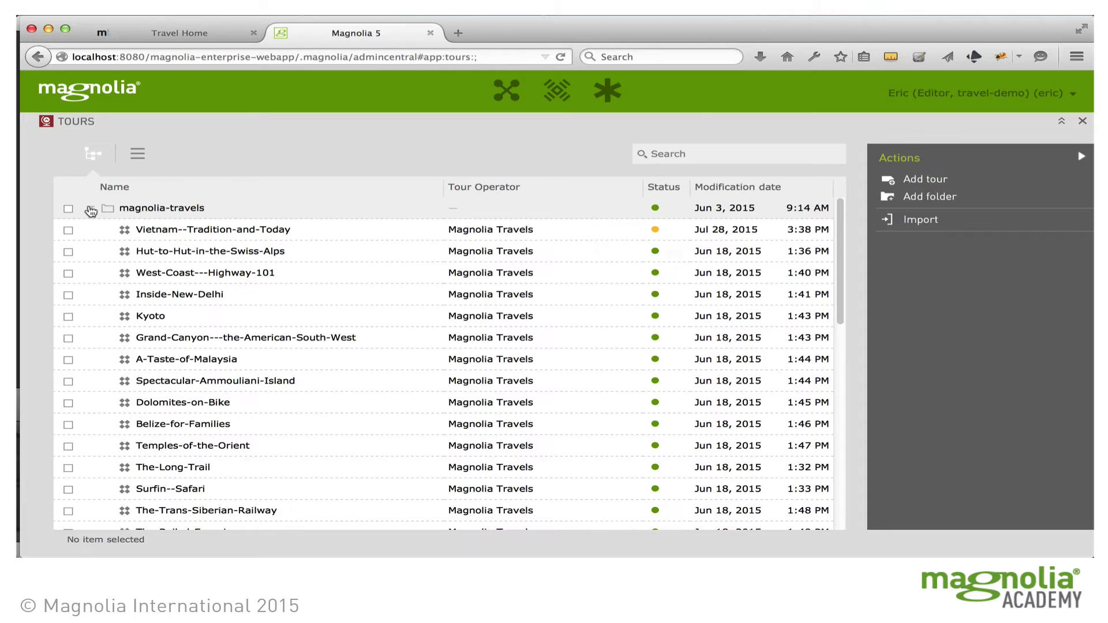
double_click(165, 253)
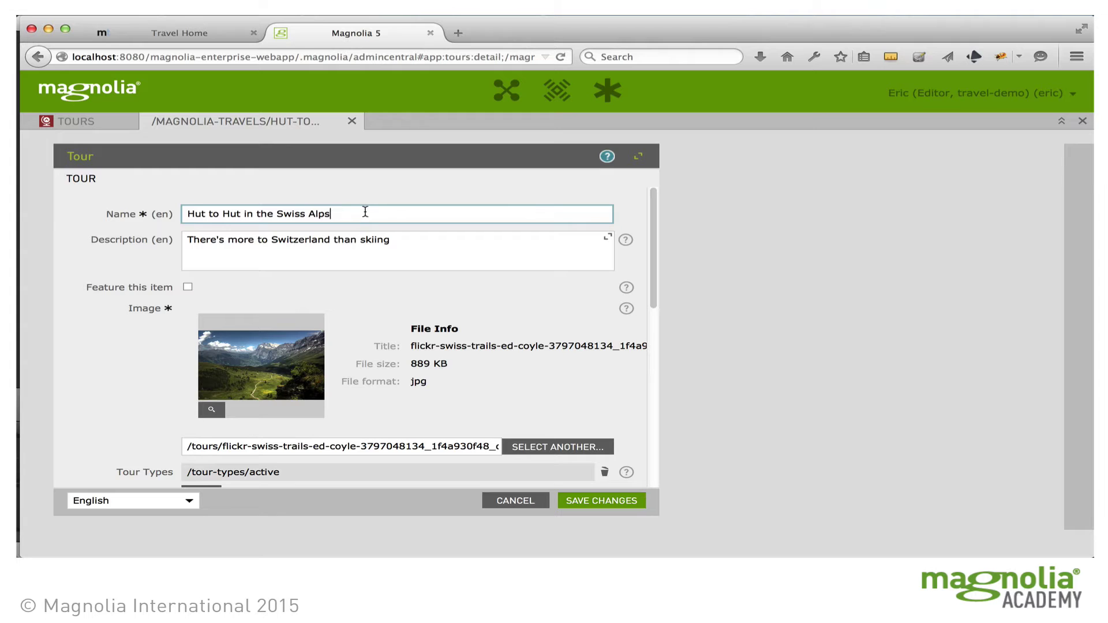
- Replace the tour name with 'Hiking the Alps' and save the changes
drag(366, 214, 141, 213)
text(Hiking the )
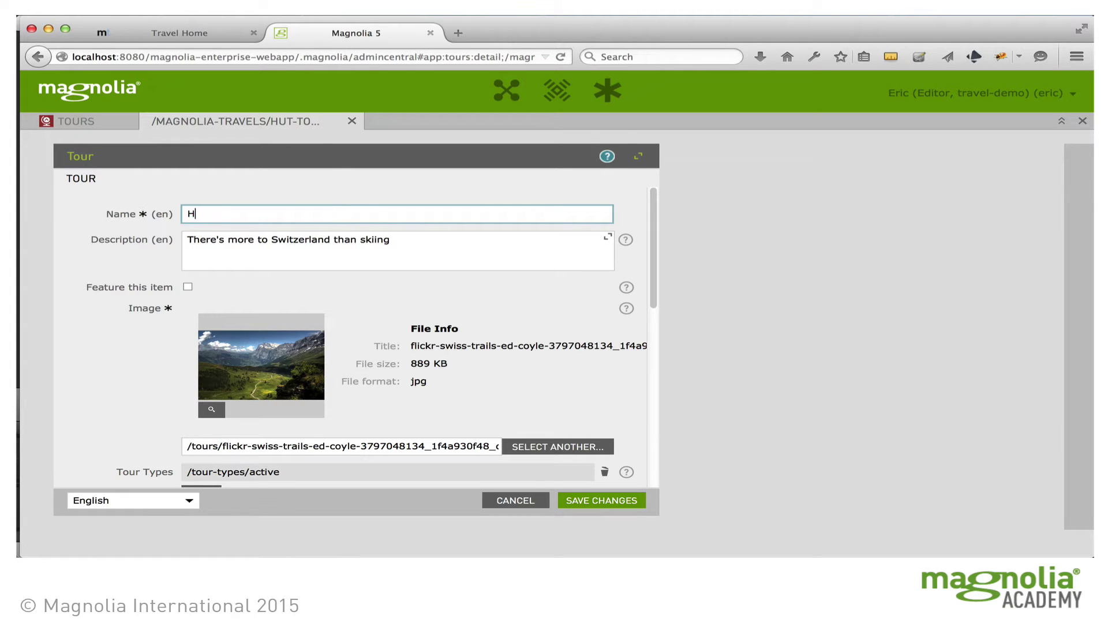
text(Alps)
click(610, 500)
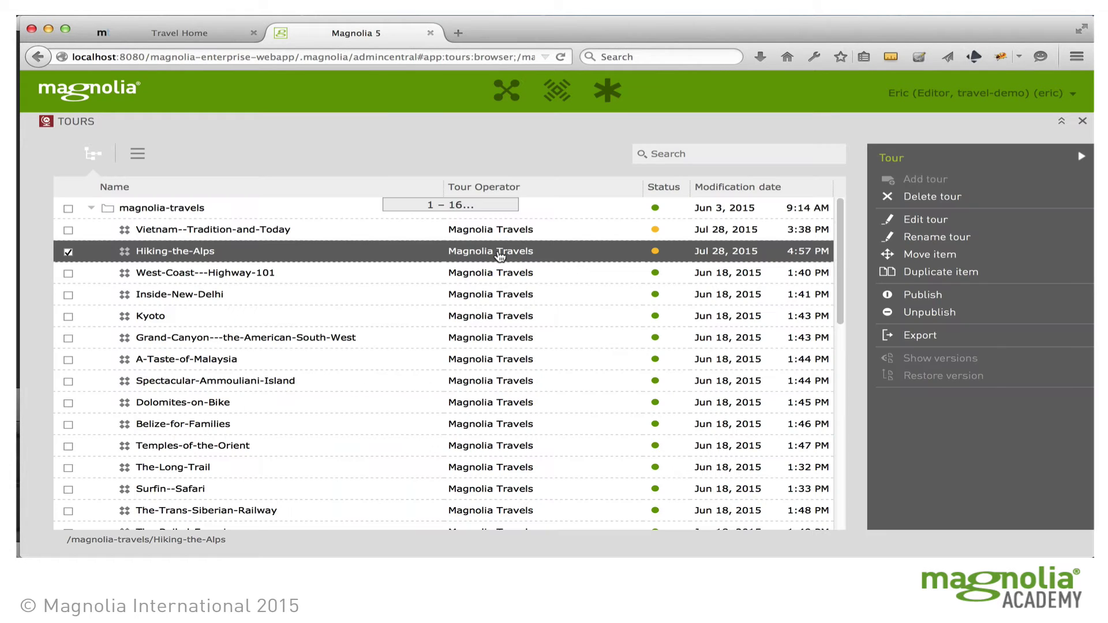
- Reload the travel website and browse Destinations > Europe to the Hiking the Alps tour
click(199, 33)
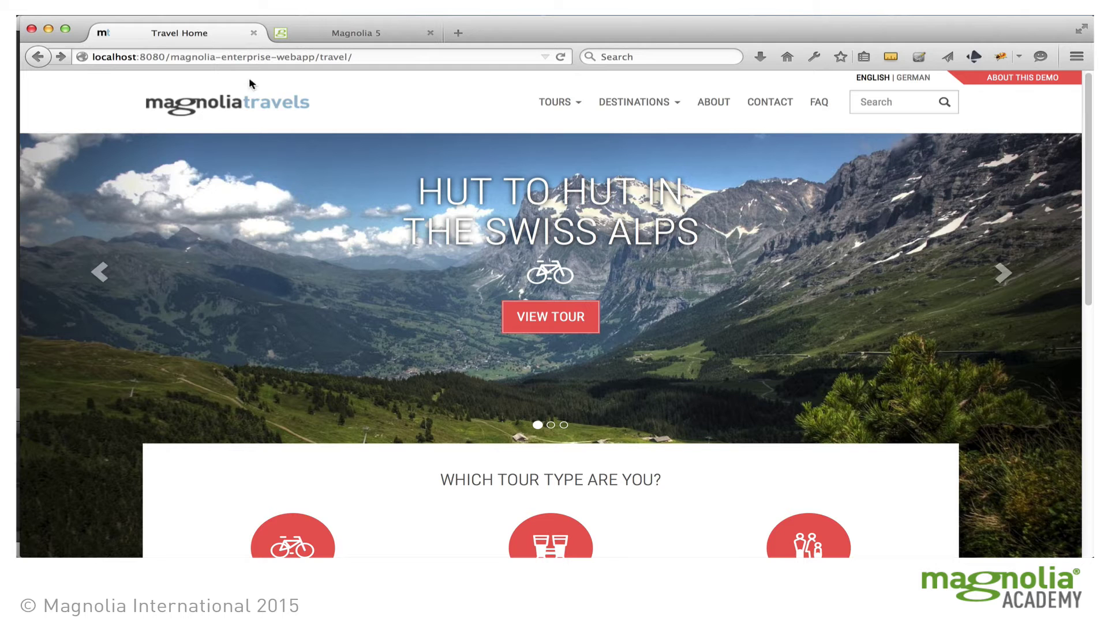
click(568, 56)
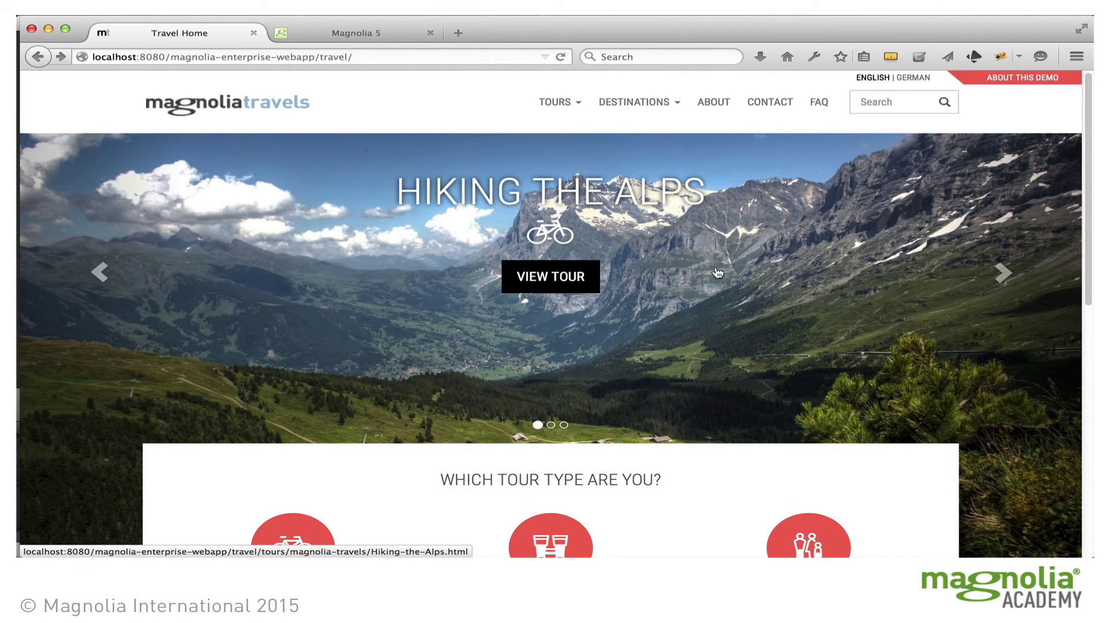
click(667, 106)
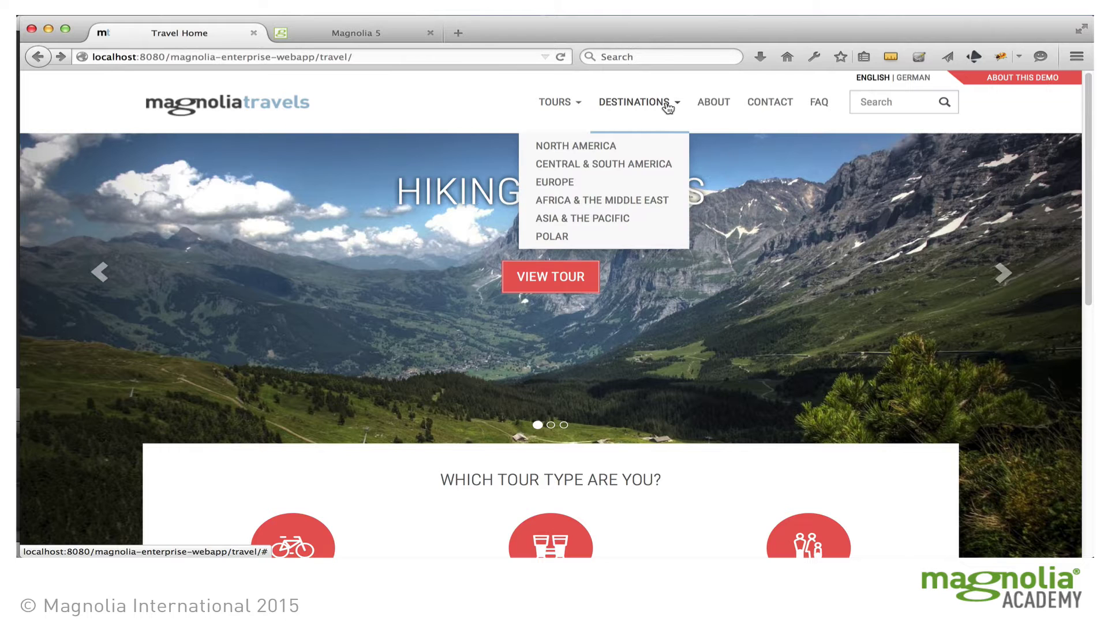
click(555, 182)
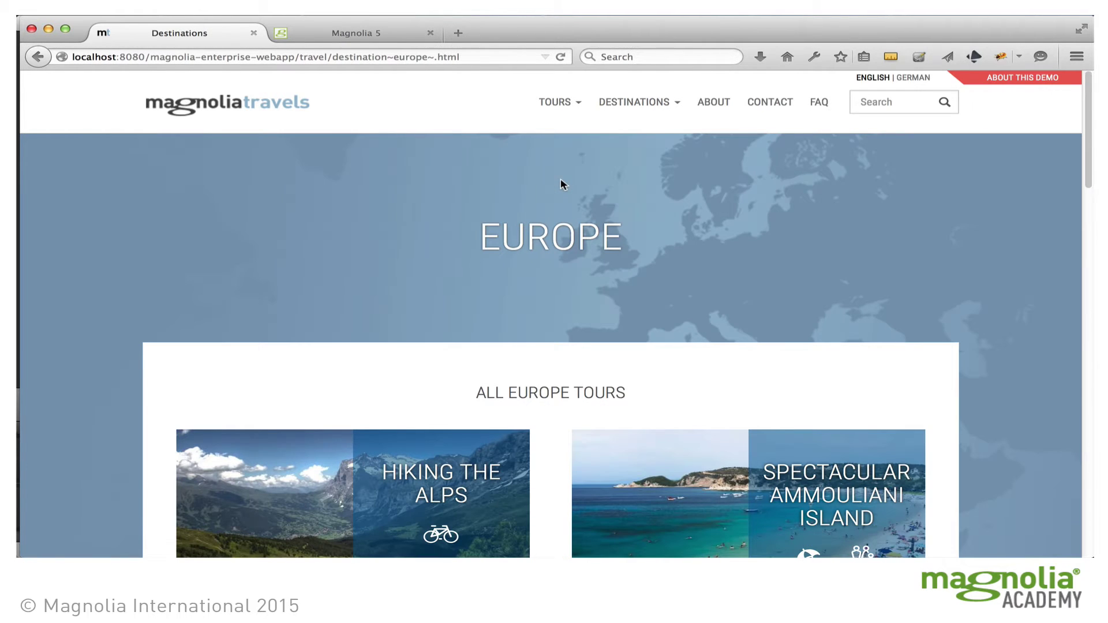
scroll(784, 280, down, 3)
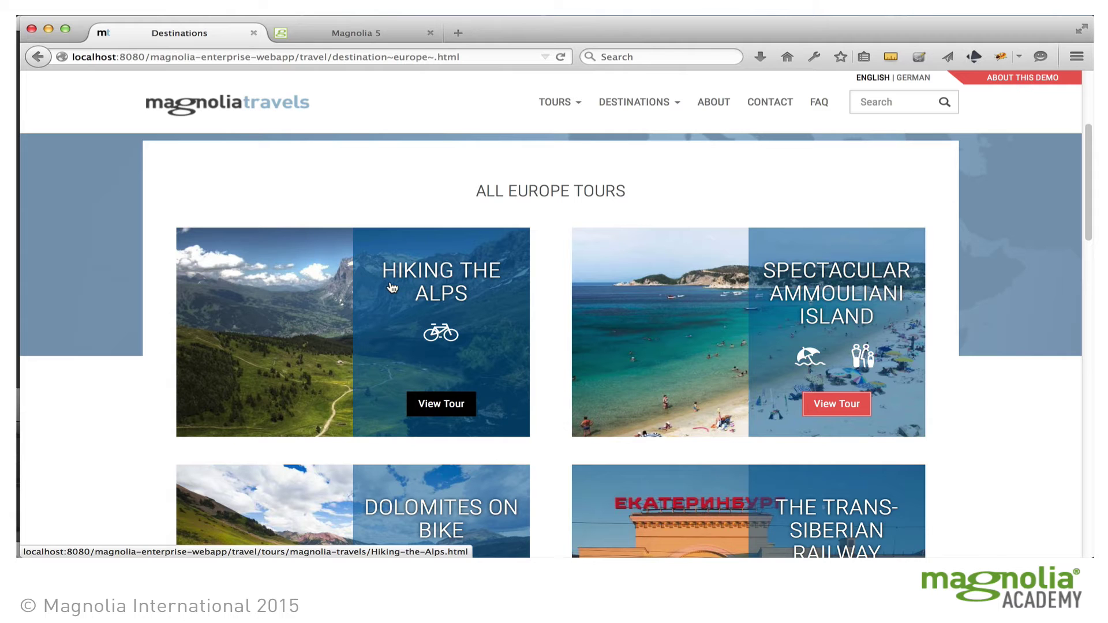
click(452, 408)
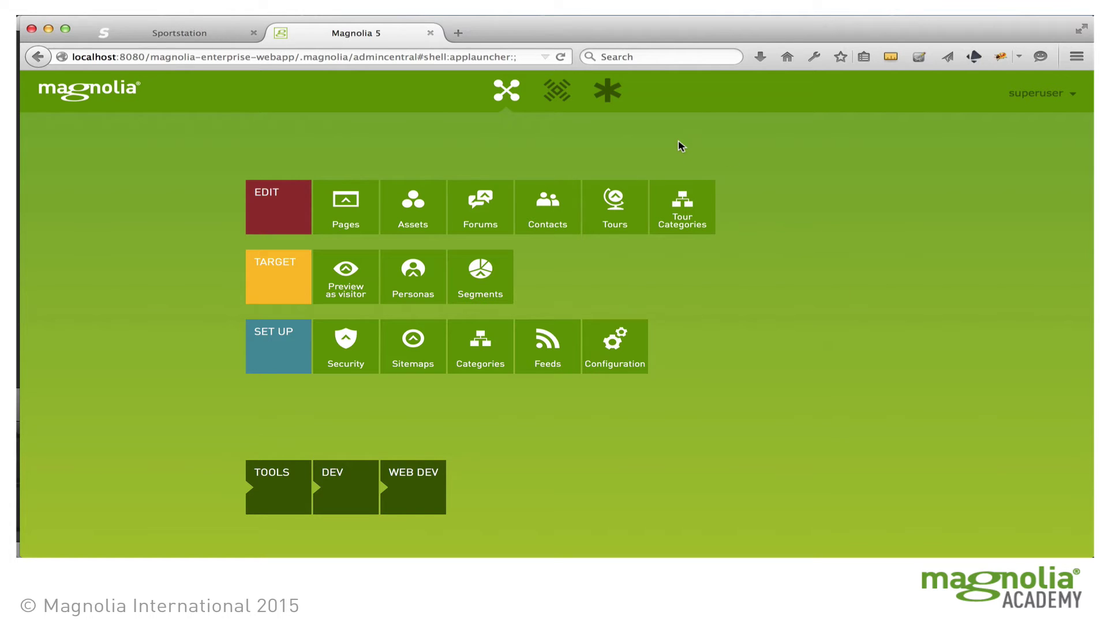
- Open the sportstation page from the Pages tree in the page editor and switch to preview mode
click(346, 205)
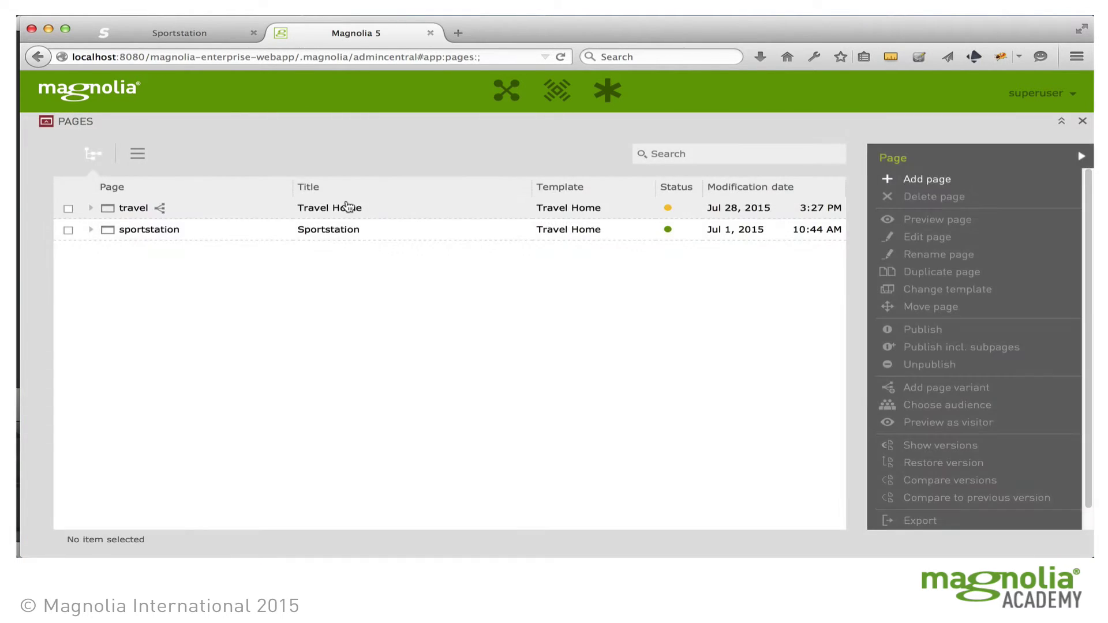
click(128, 209)
click(137, 231)
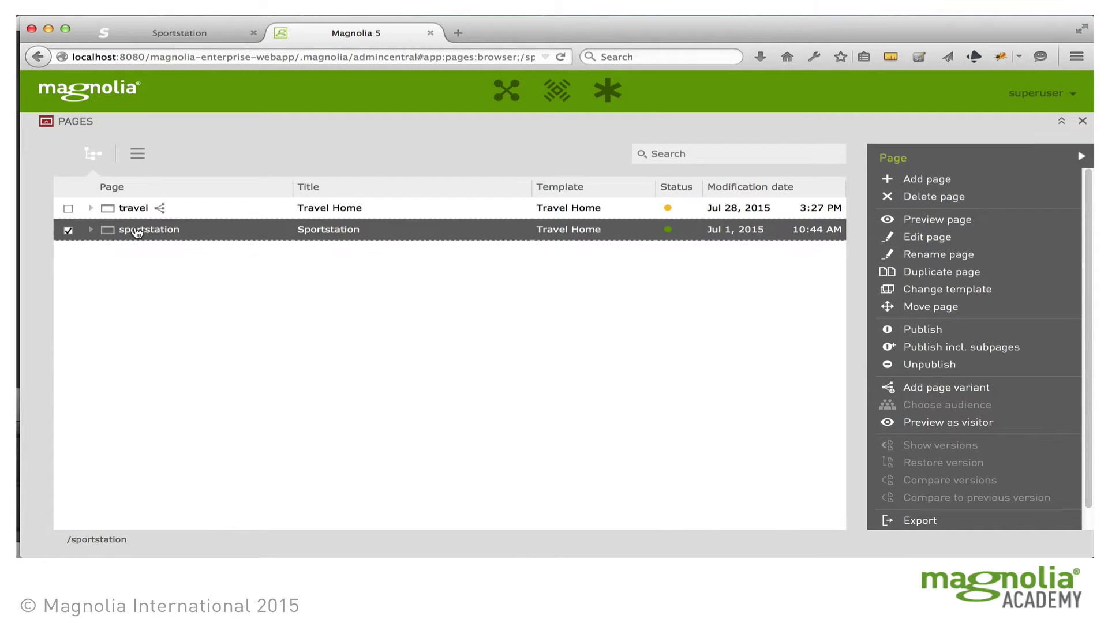
click(91, 231)
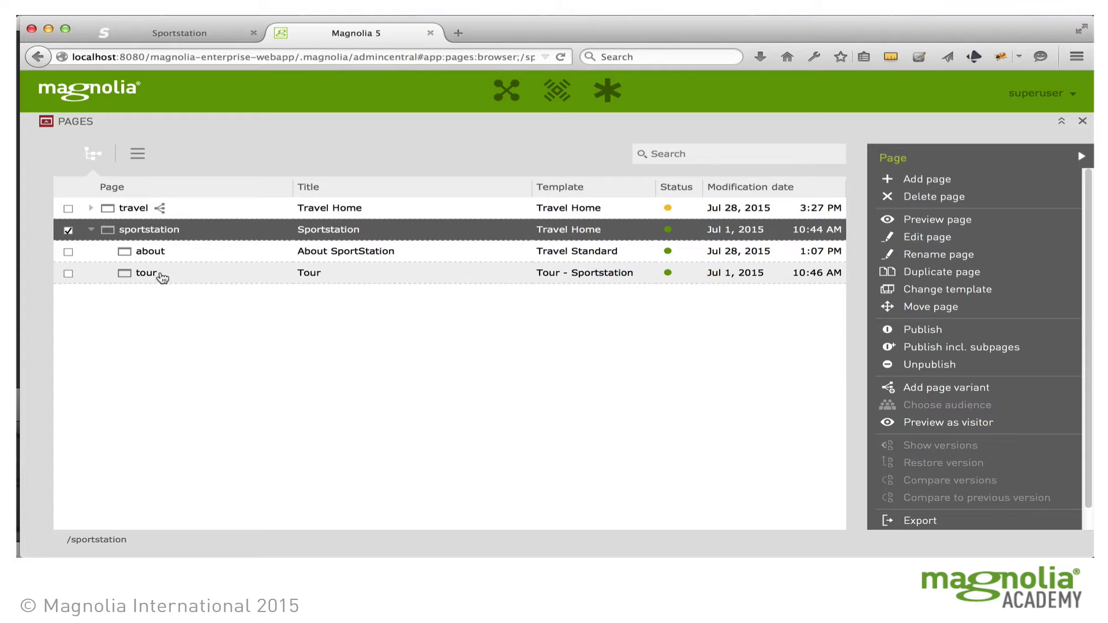
double_click(185, 233)
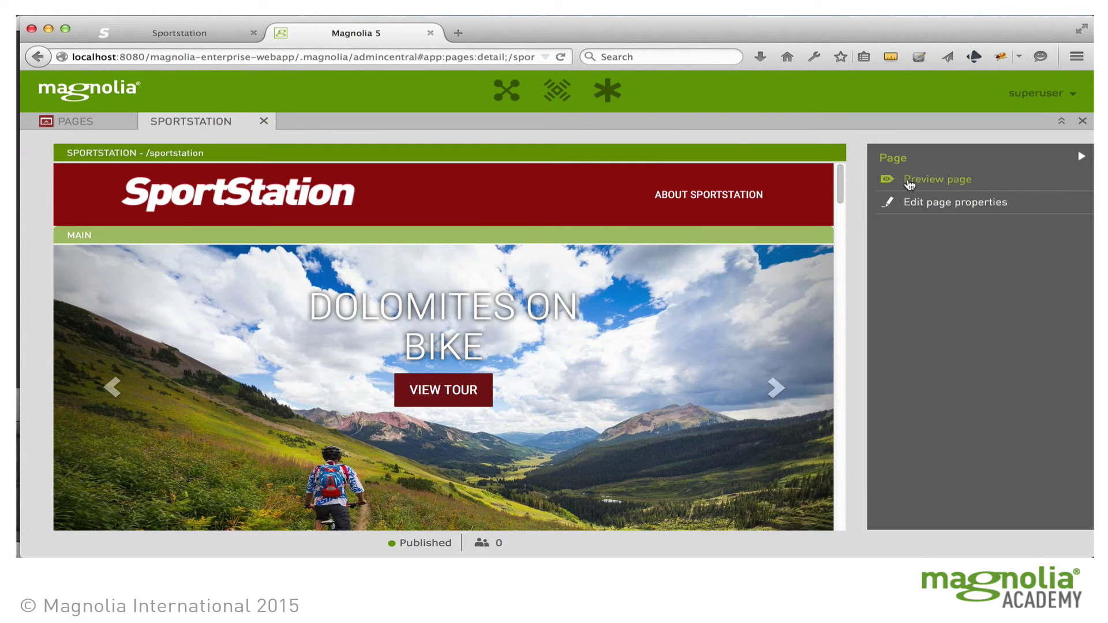
click(909, 182)
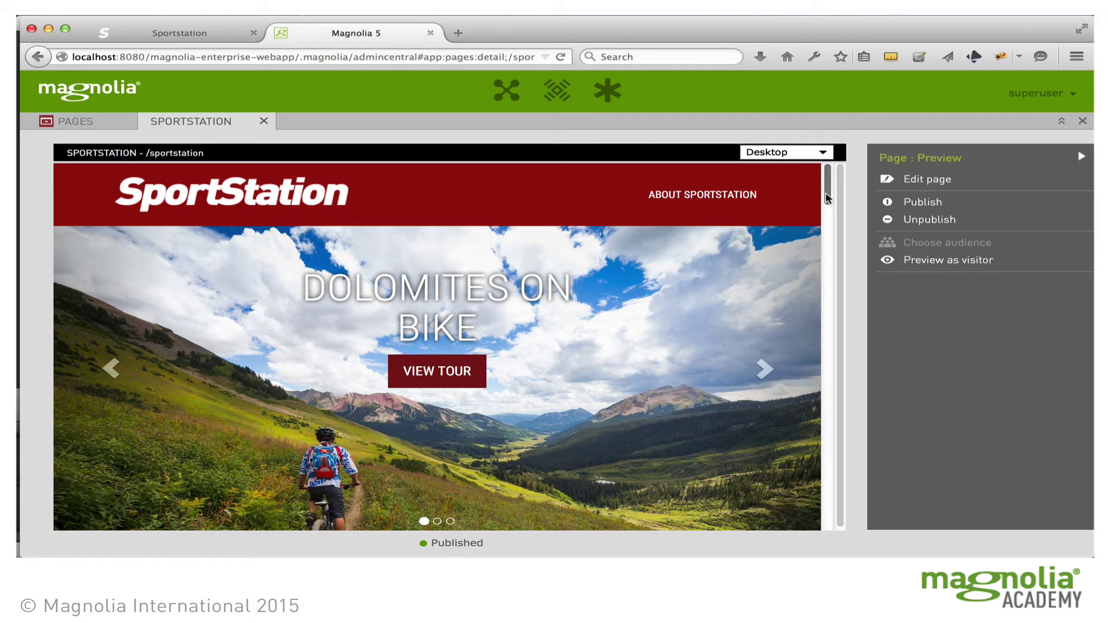
- Scroll the SportStation preview down to the Our Tours section with Hiking the Alps
drag(827, 198, 833, 242)
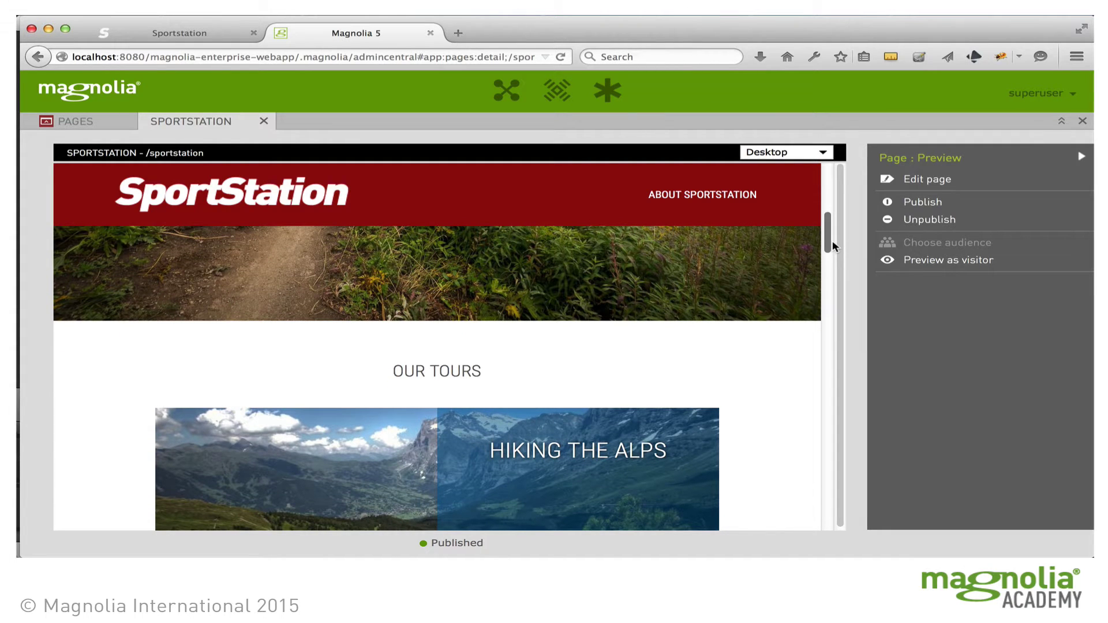
drag(833, 241, 833, 257)
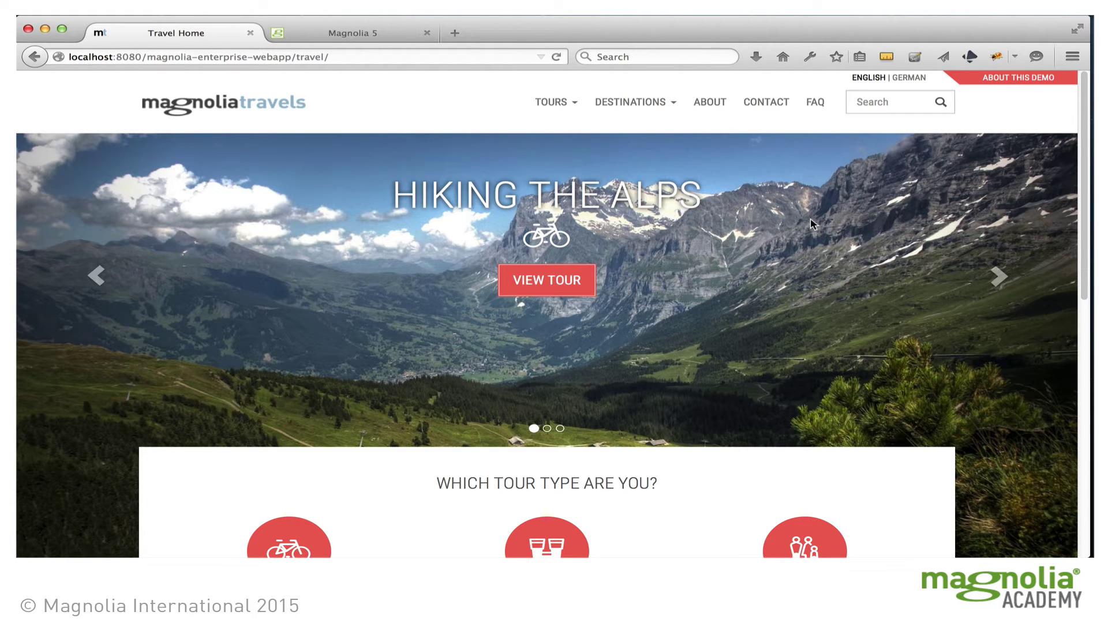
- Expand the travel page and its Variants (3) in the Pages tree to reveal the regional variants
key(ctrl+Tab)
click(324, 210)
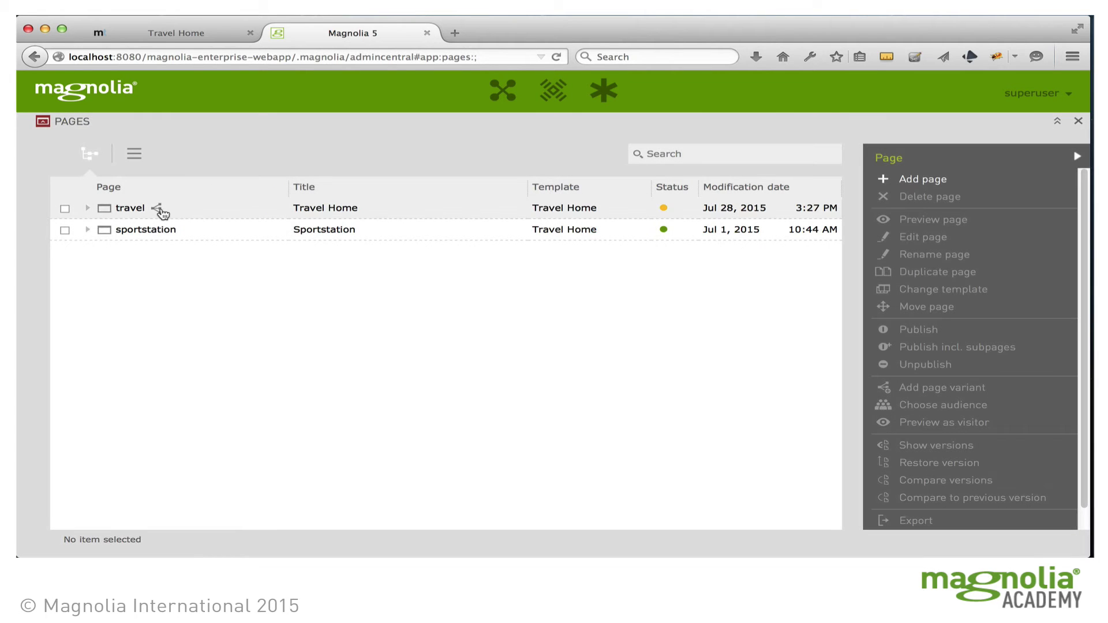
click(87, 209)
click(105, 230)
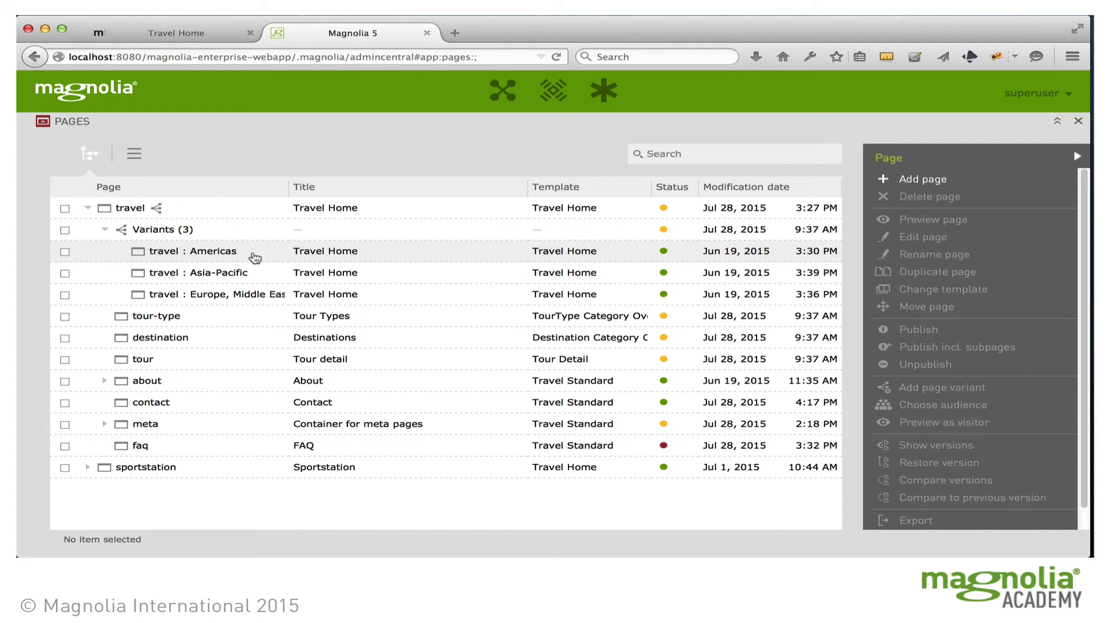
click(504, 91)
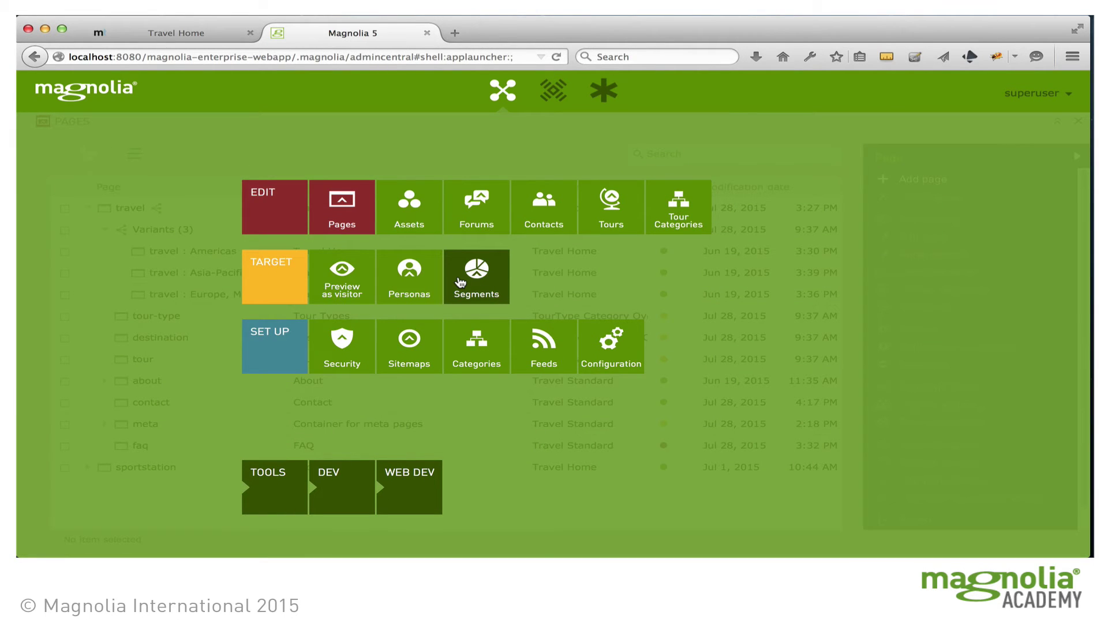
- Open the Americas segment from the Economic-regions folder in Segments
click(501, 283)
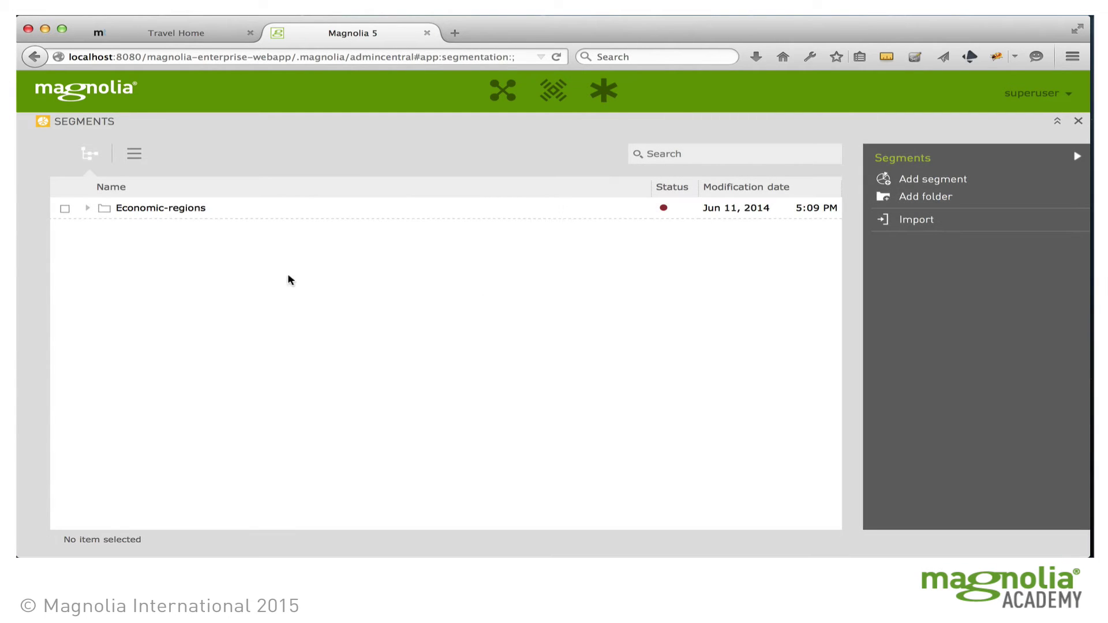
click(88, 209)
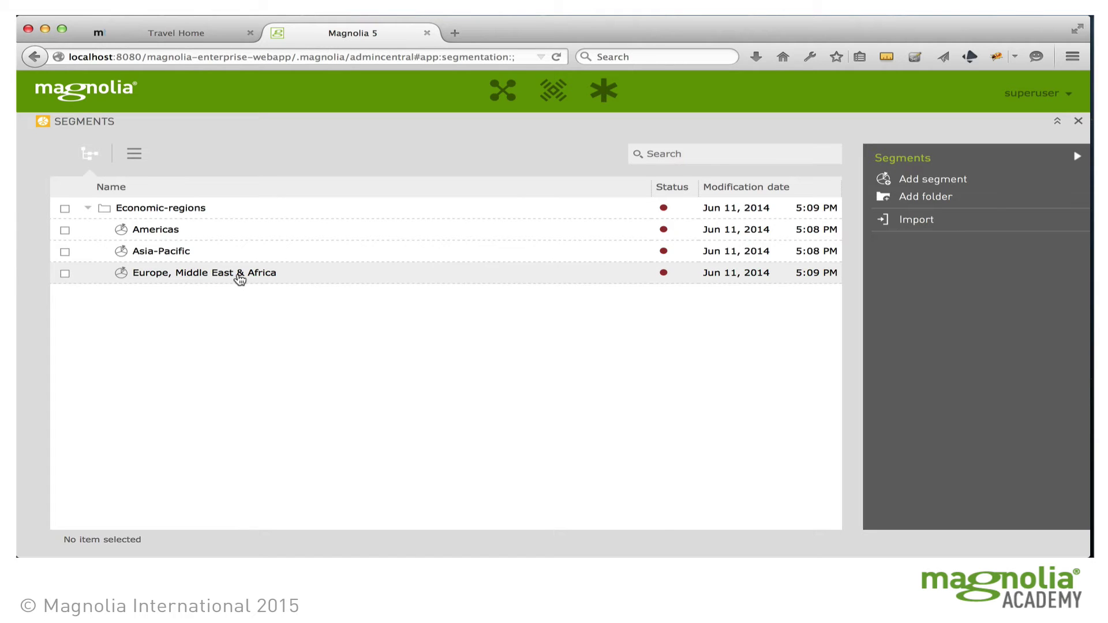
double_click(141, 234)
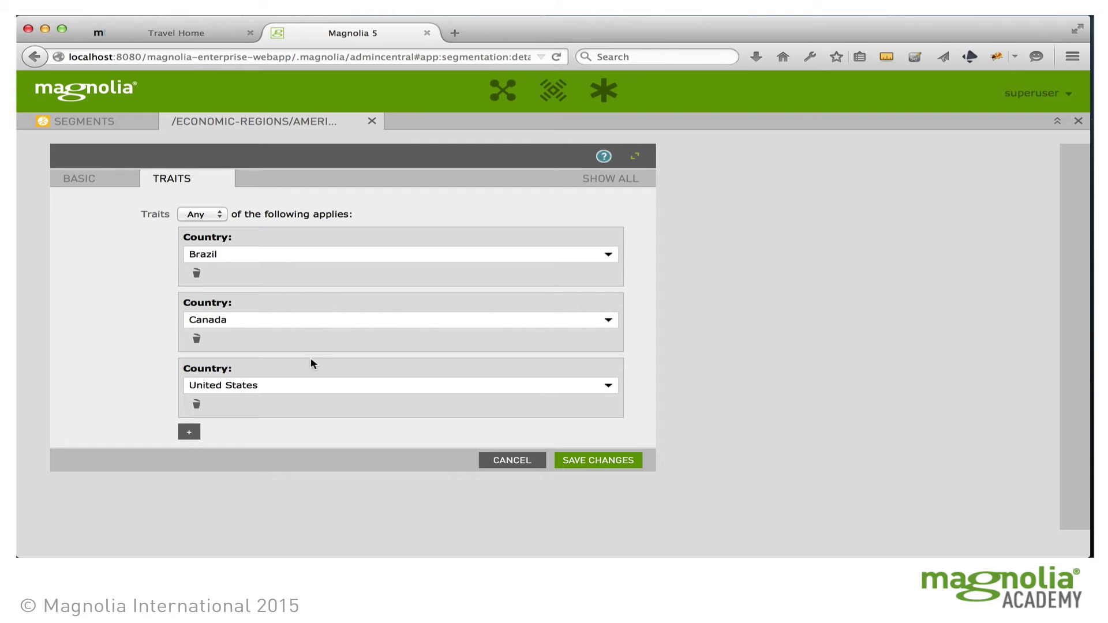
- Try adding a Visitor trait to the Americas segment, then cancel without saving
click(194, 433)
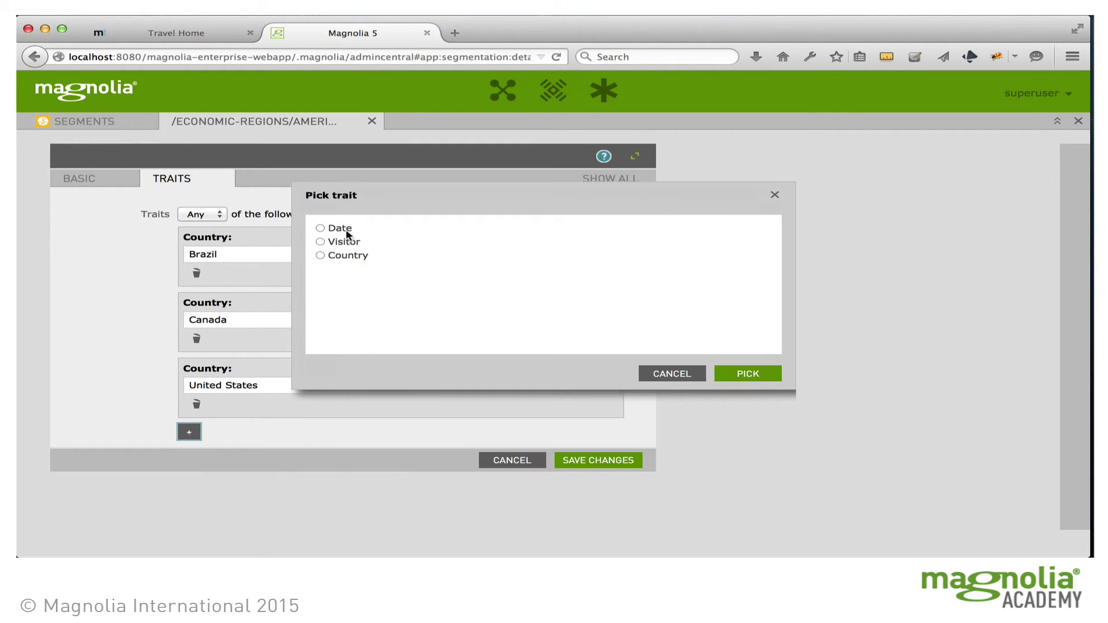
click(345, 242)
click(738, 375)
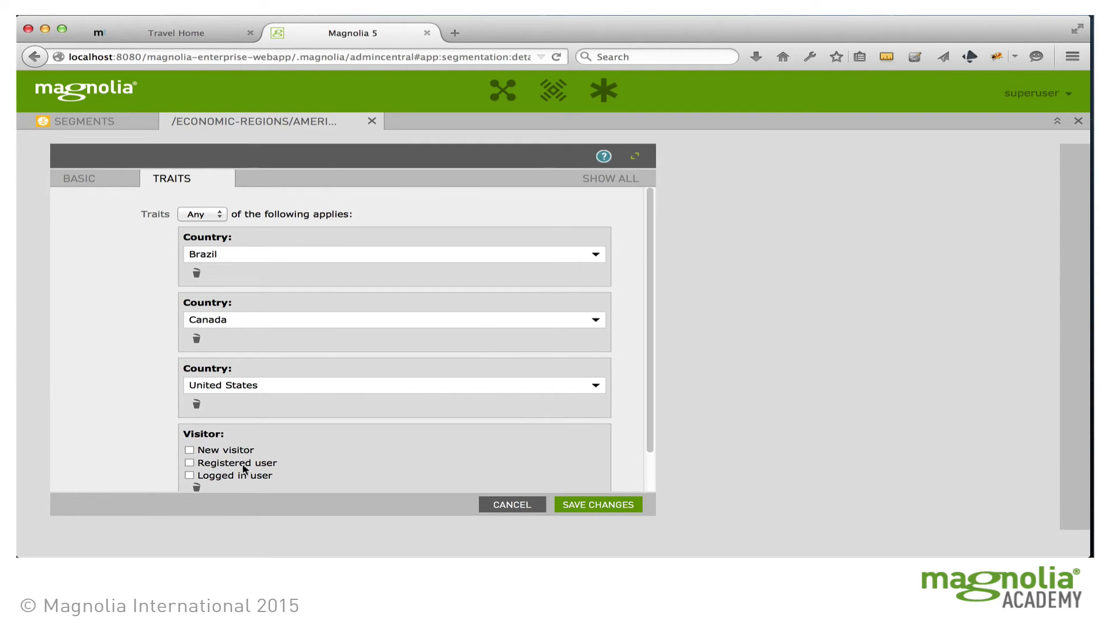
click(516, 506)
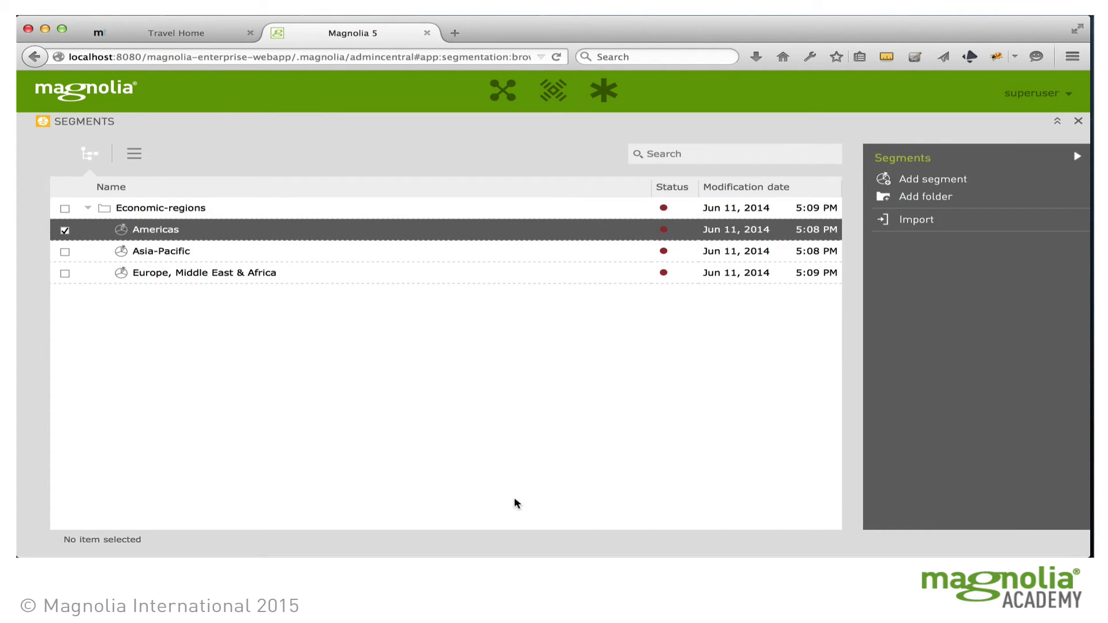
- Open the US-user persona in Personas and view its traits, including Country: United States
click(1079, 121)
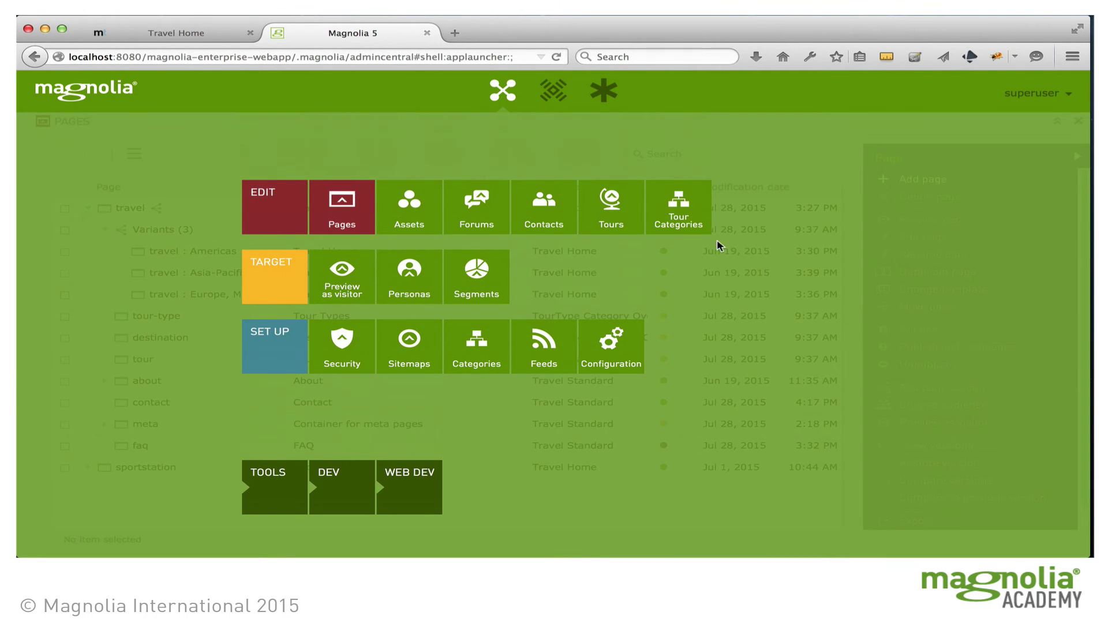
click(415, 287)
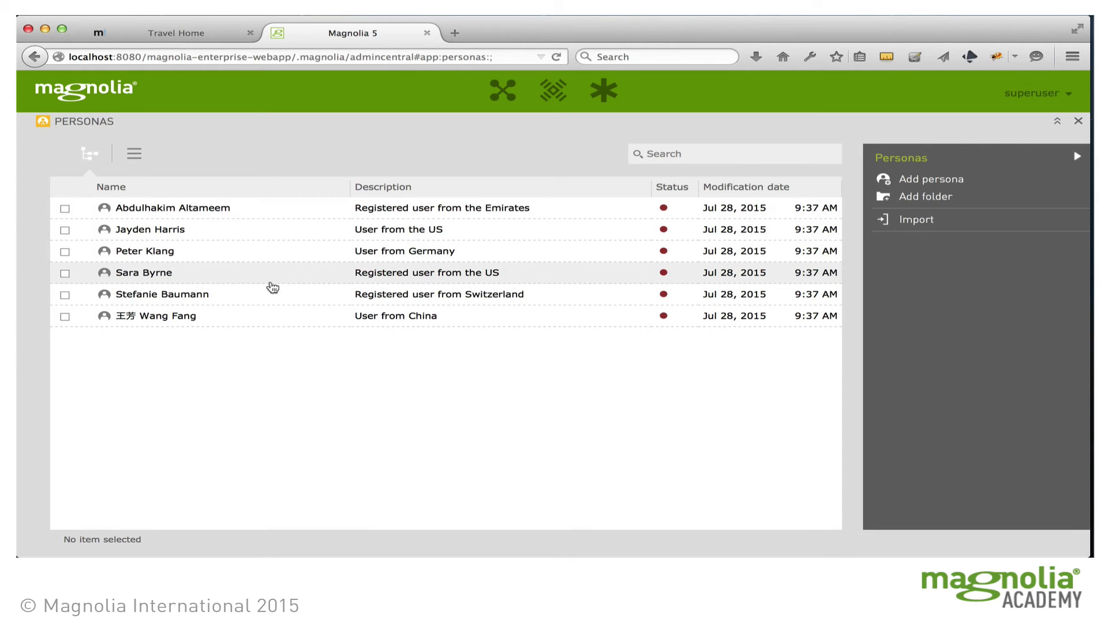
click(158, 234)
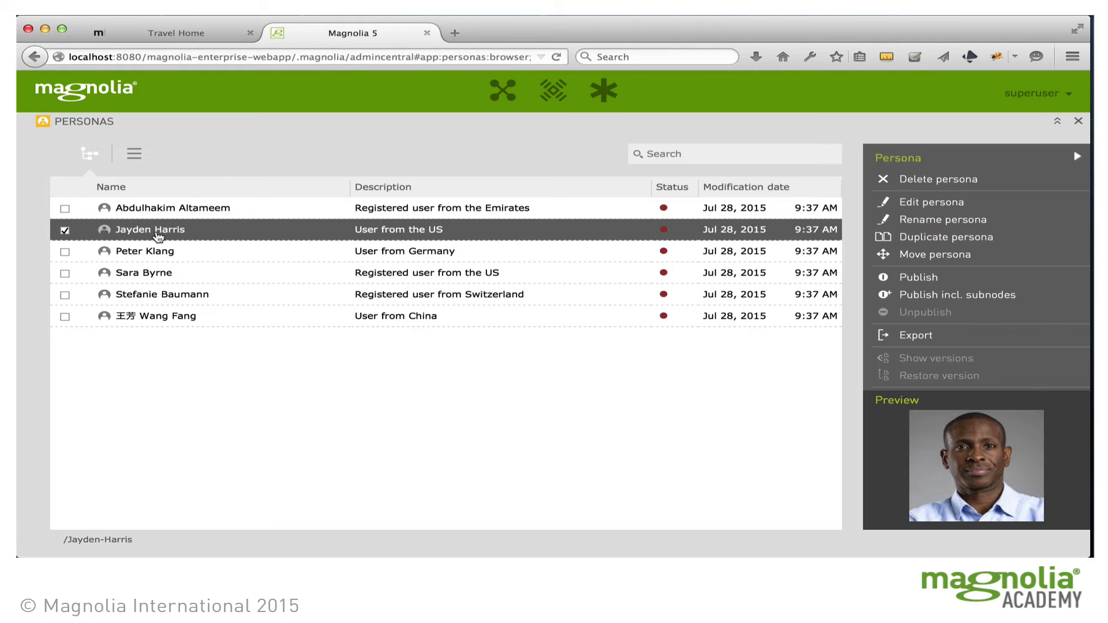
double_click(259, 237)
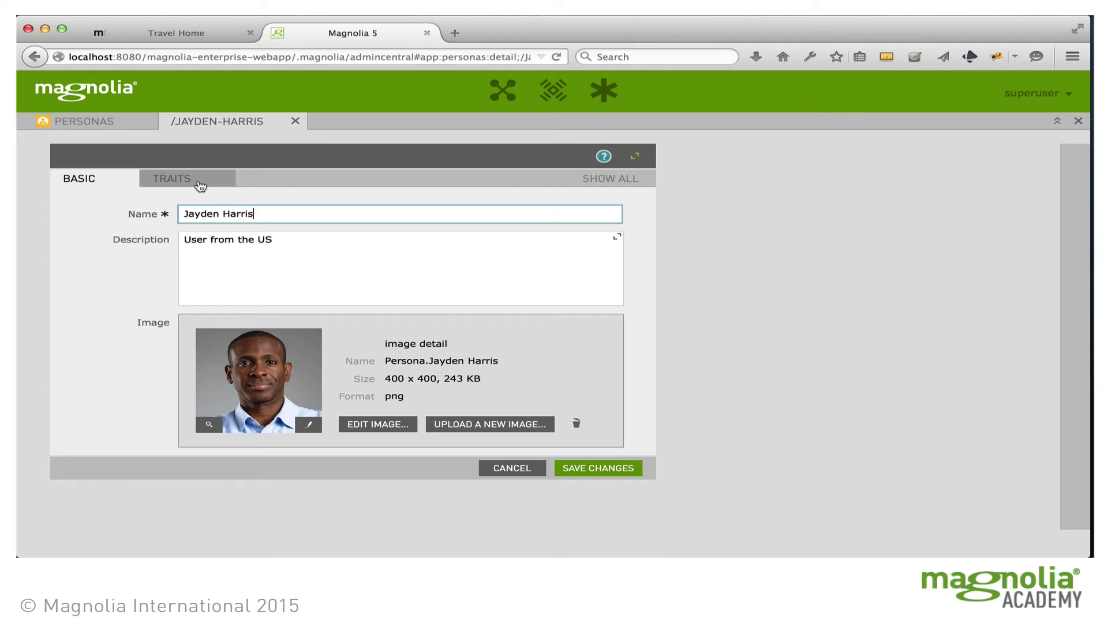
click(199, 184)
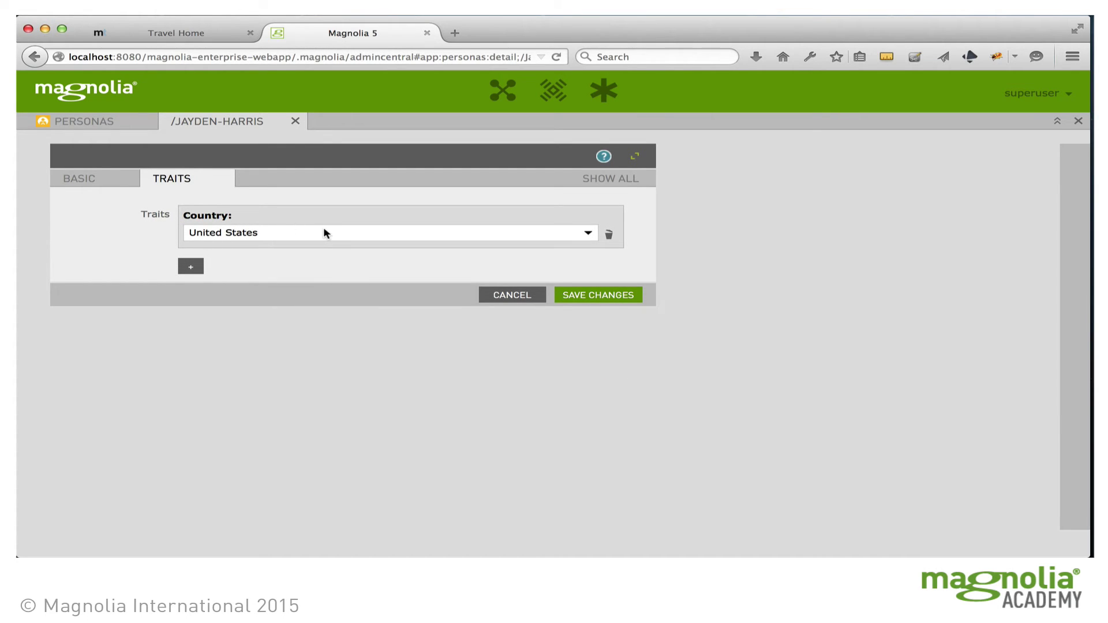
- Leave the persona editor, close the Personas app, and open the Pages app
click(127, 123)
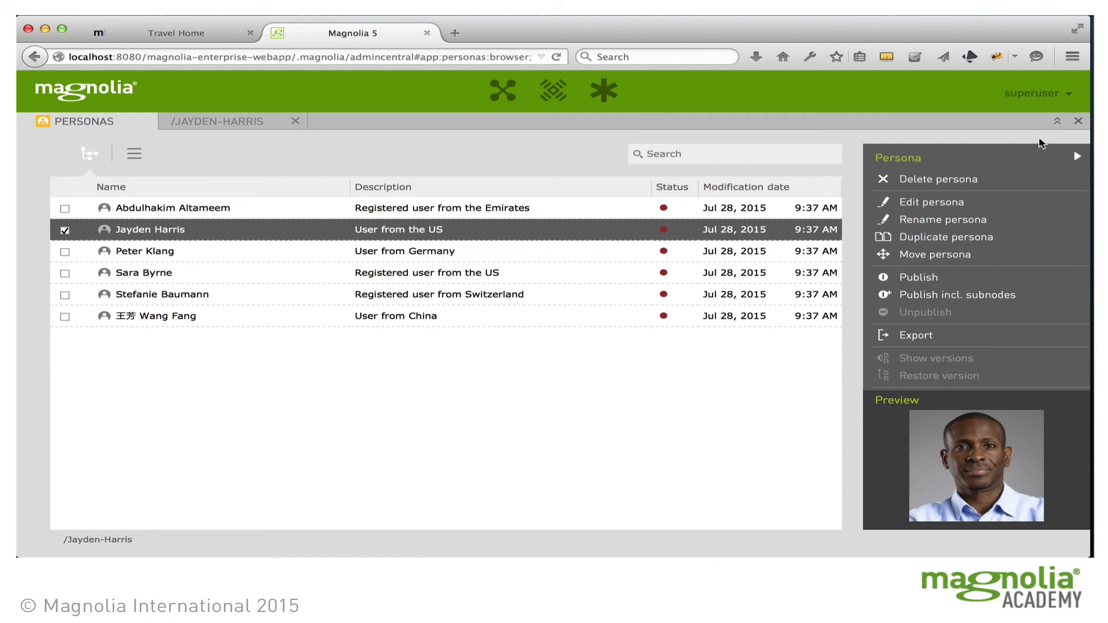
click(1078, 121)
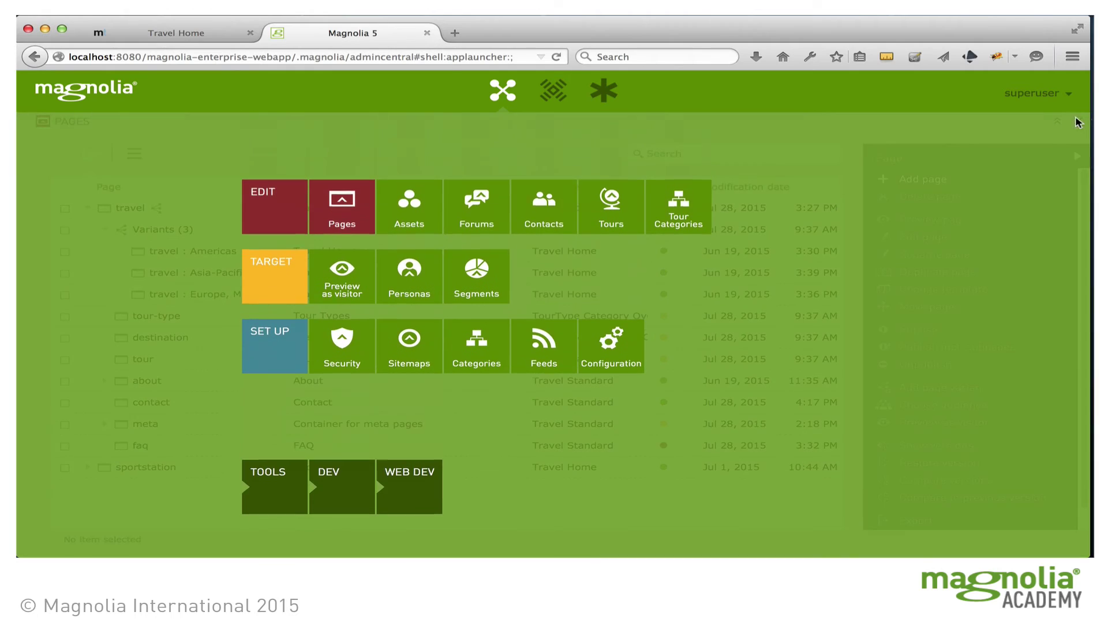
click(351, 202)
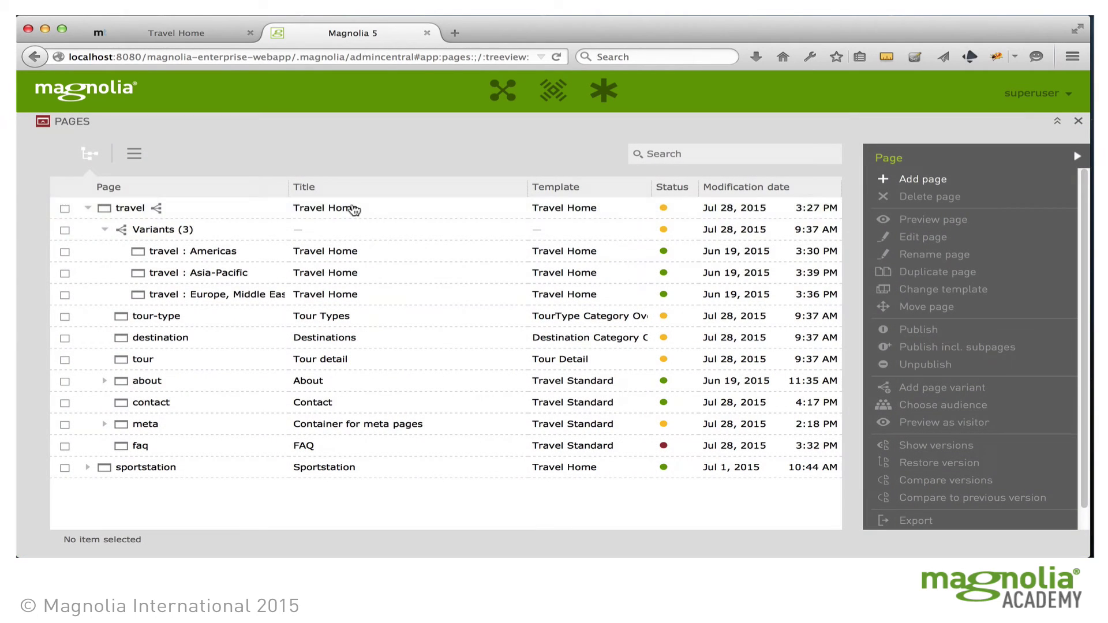
click(205, 255)
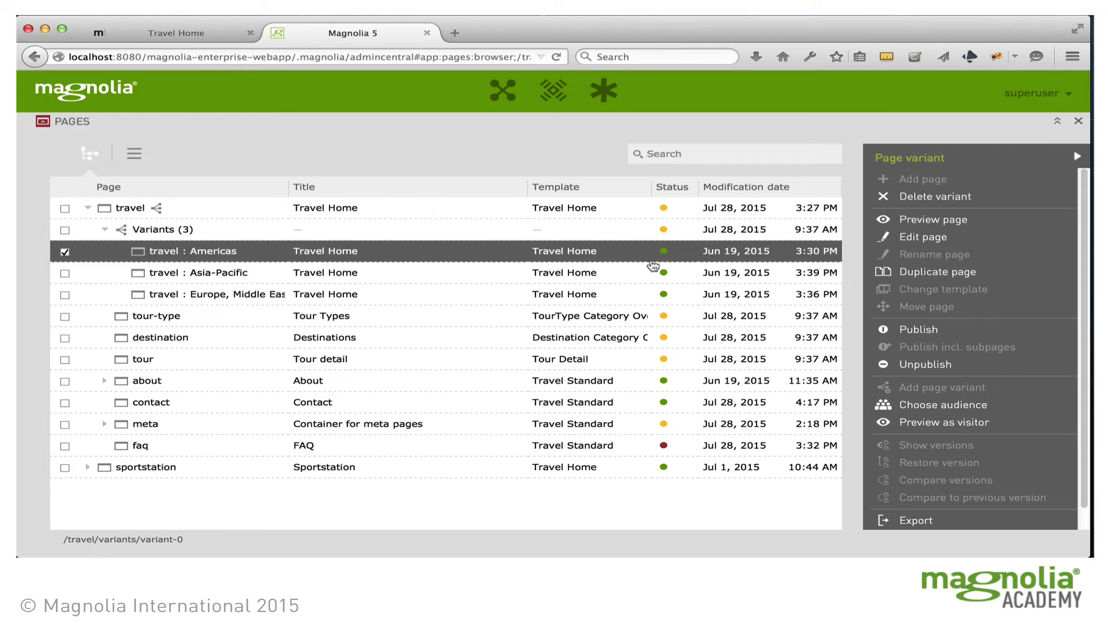
click(975, 411)
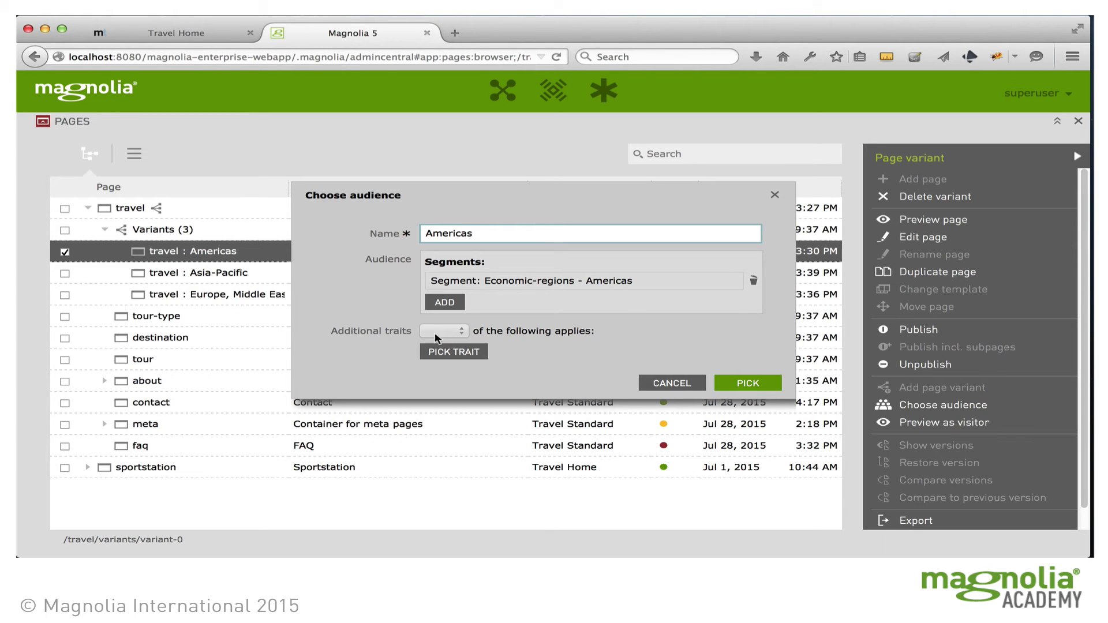
click(681, 382)
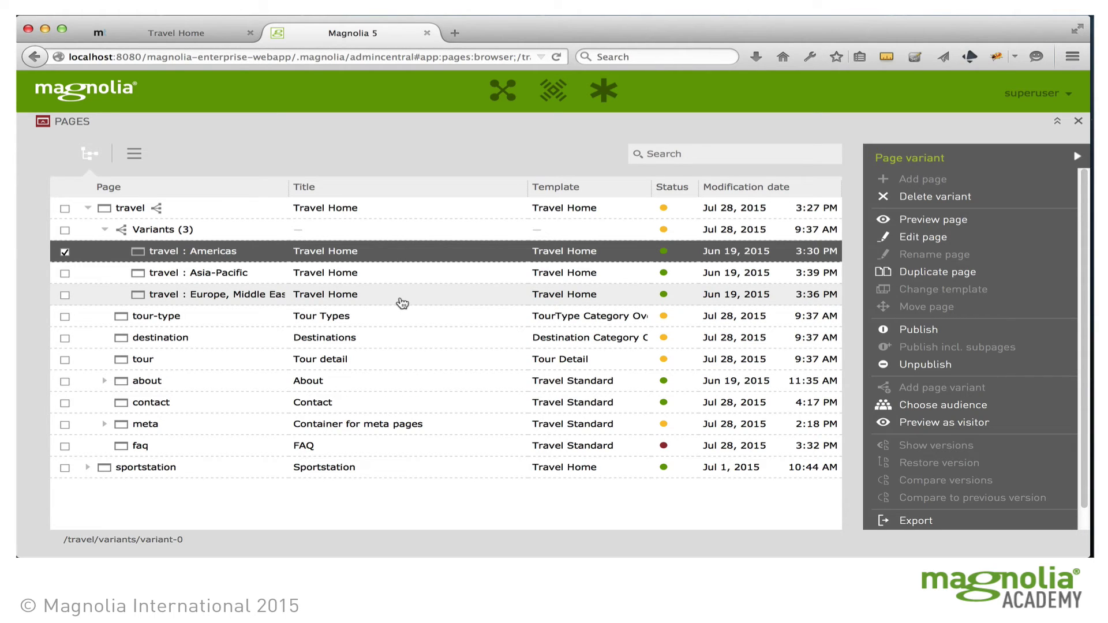
double_click(212, 254)
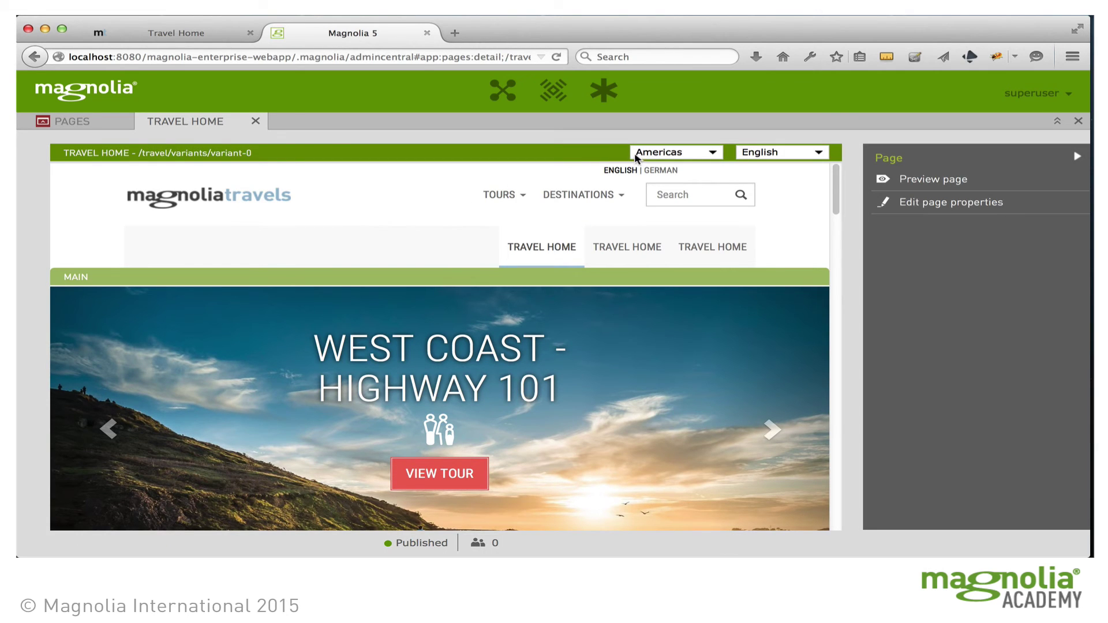
- Switch the travel home page to its Asia-Pacific variant and preview it as a visitor
click(715, 152)
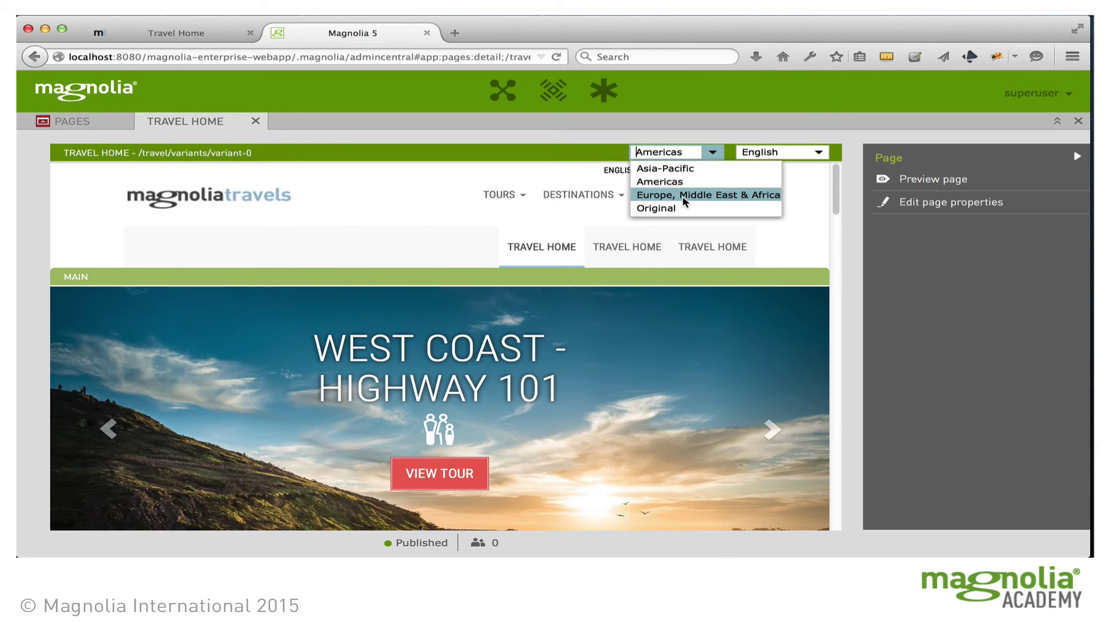
click(680, 172)
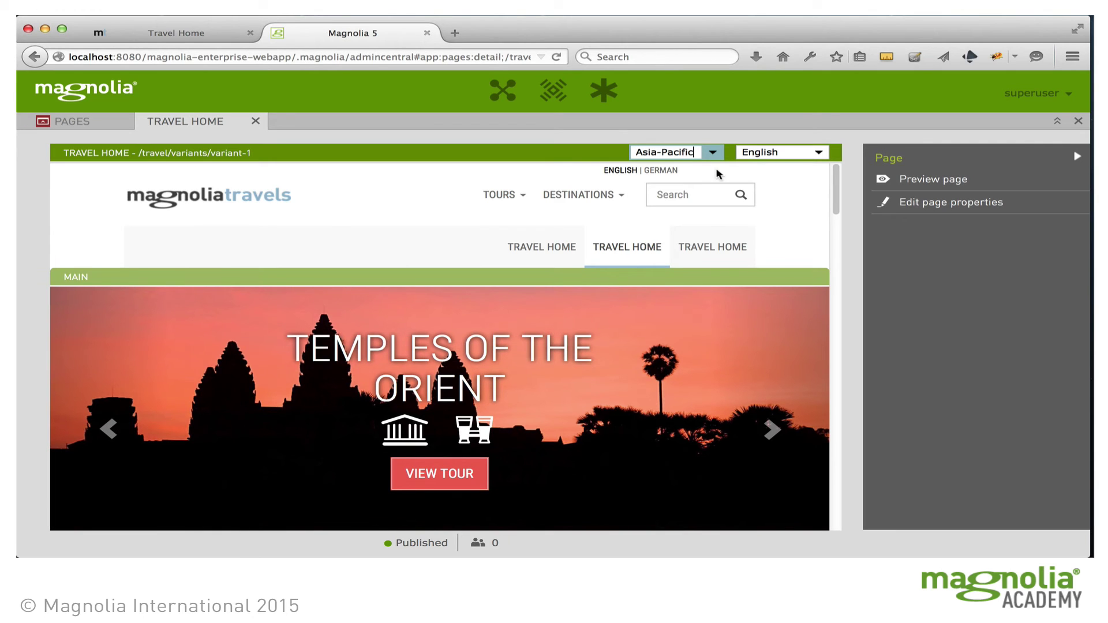
click(936, 181)
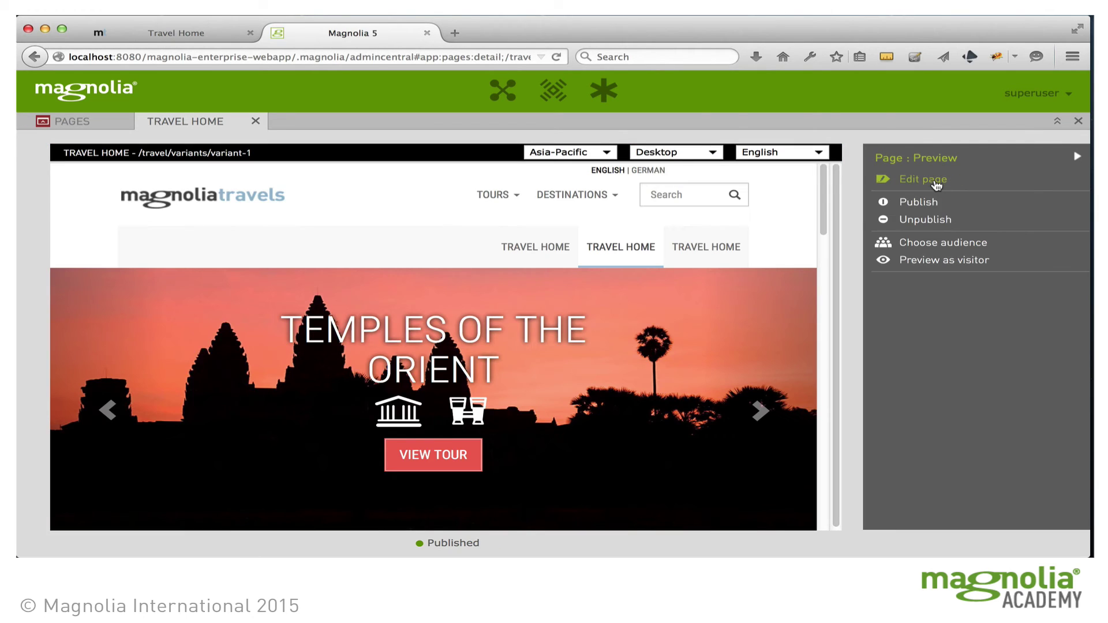
click(949, 263)
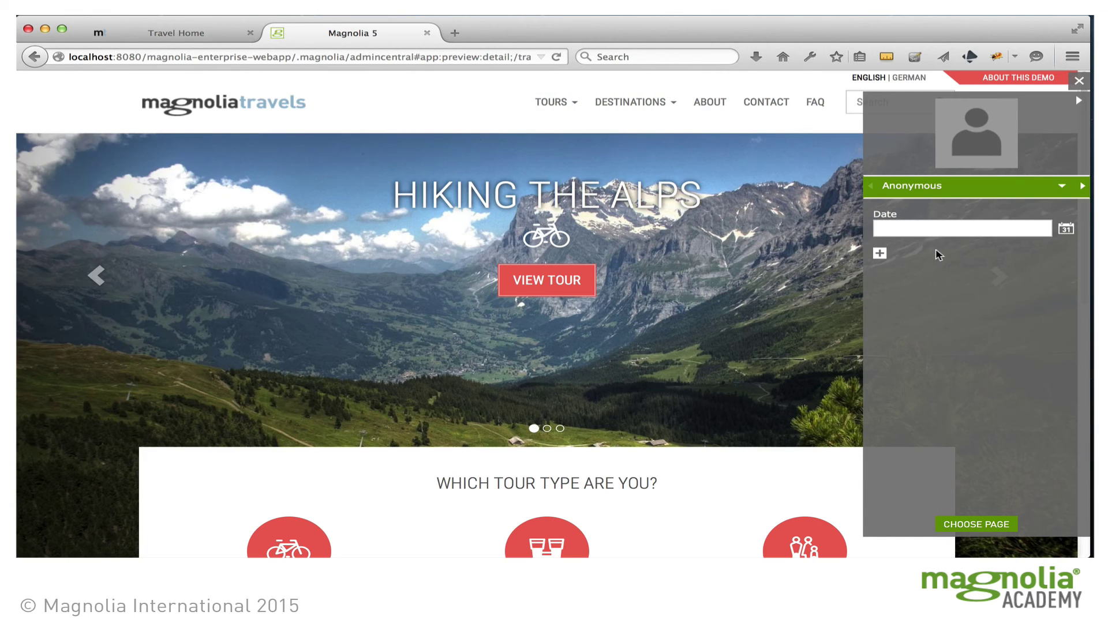
- Preview the site as the US-user persona and step the carousel back two slides
click(1063, 187)
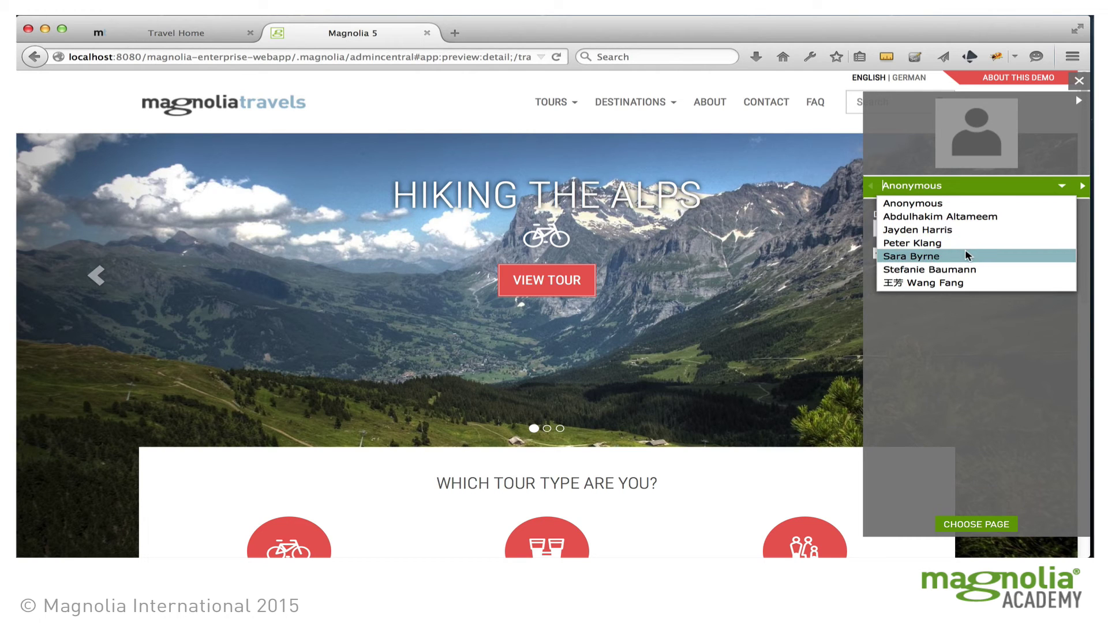
click(935, 231)
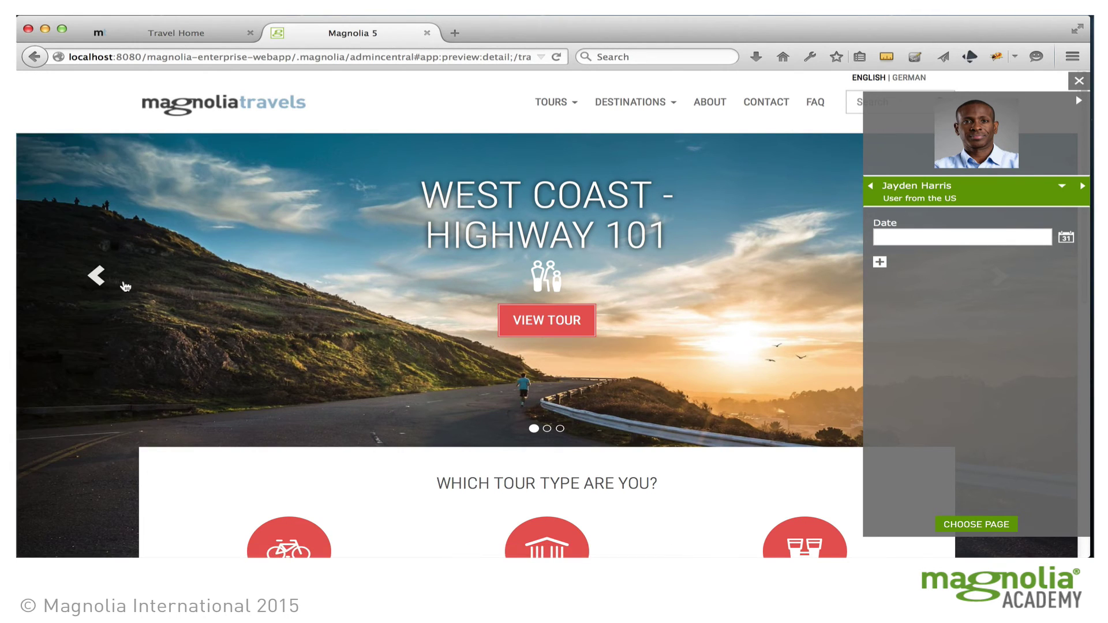
click(101, 281)
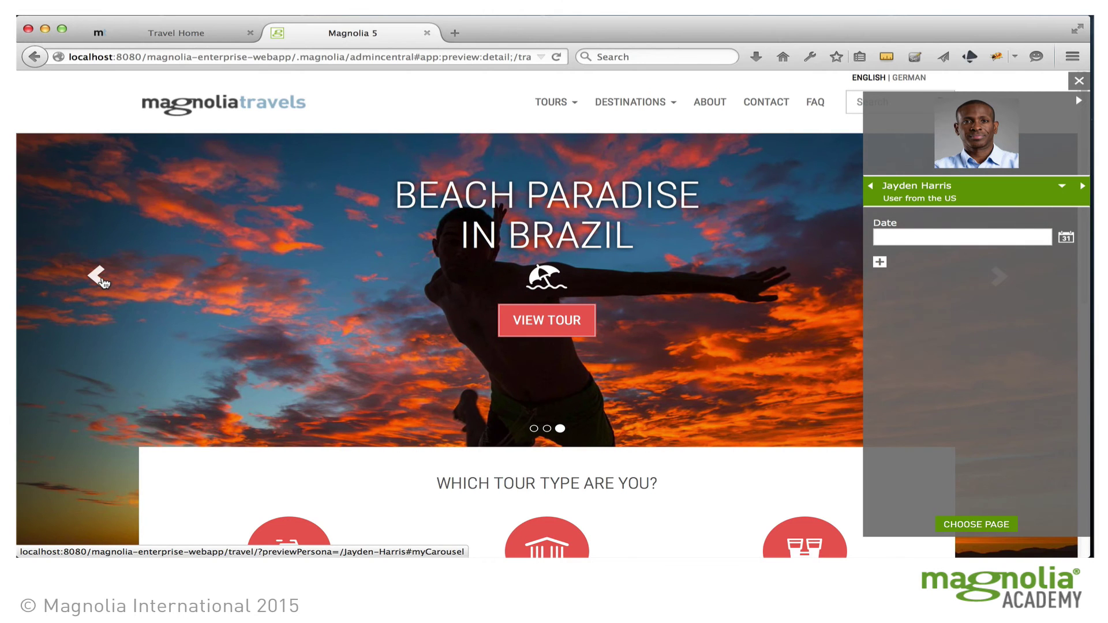
click(101, 281)
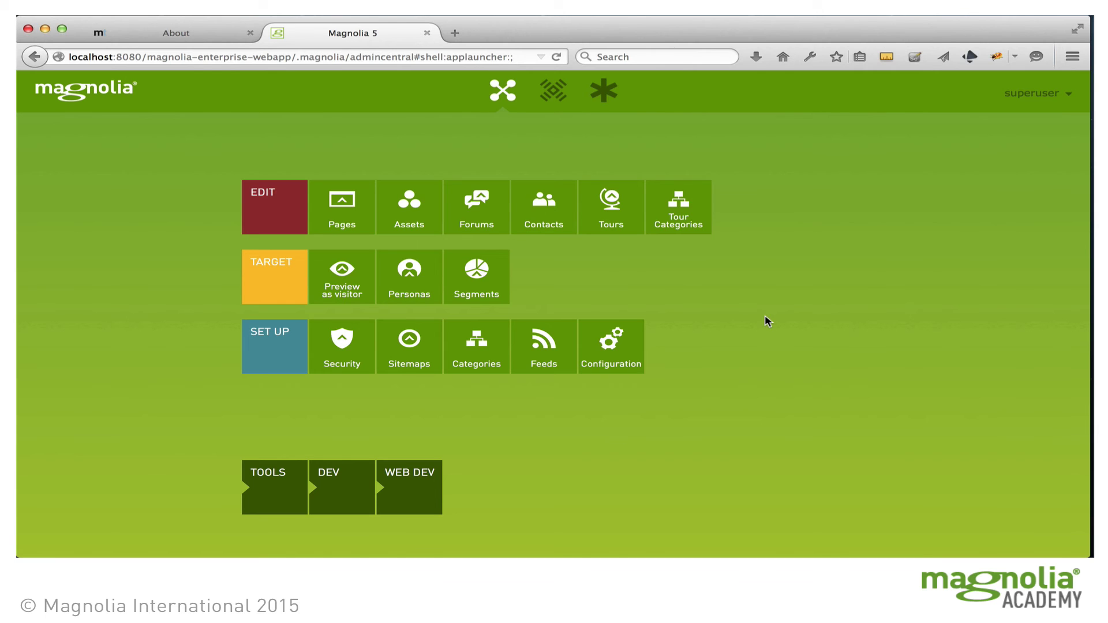
- Open the Clicky for Travel Demo tag for editing in the Marketing Tags app
click(259, 500)
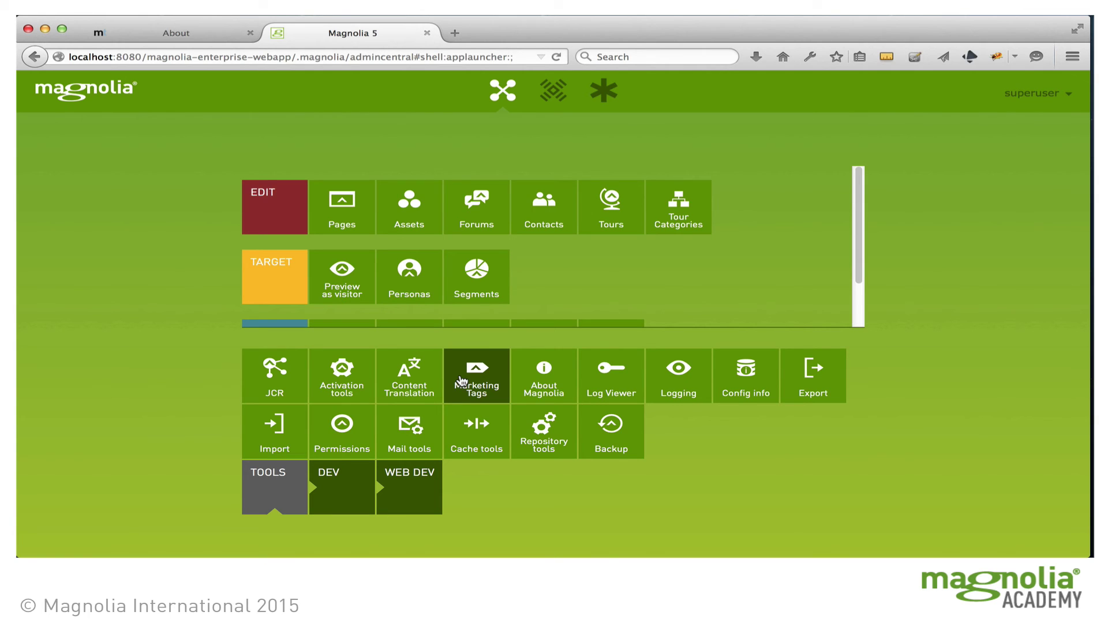
click(461, 381)
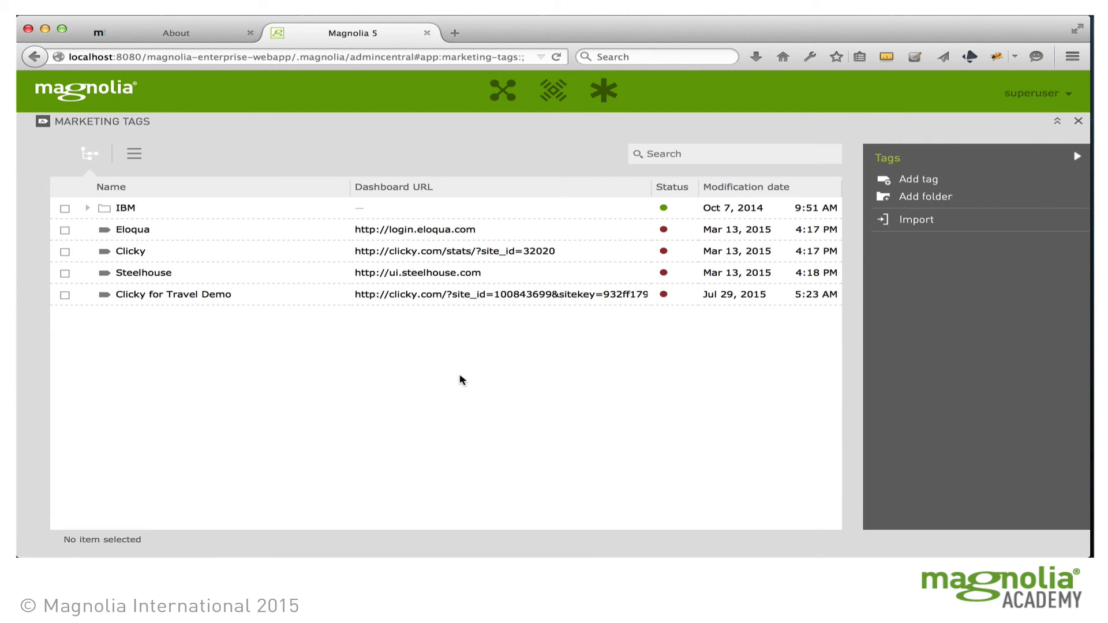
click(179, 297)
right_click(179, 296)
click(240, 347)
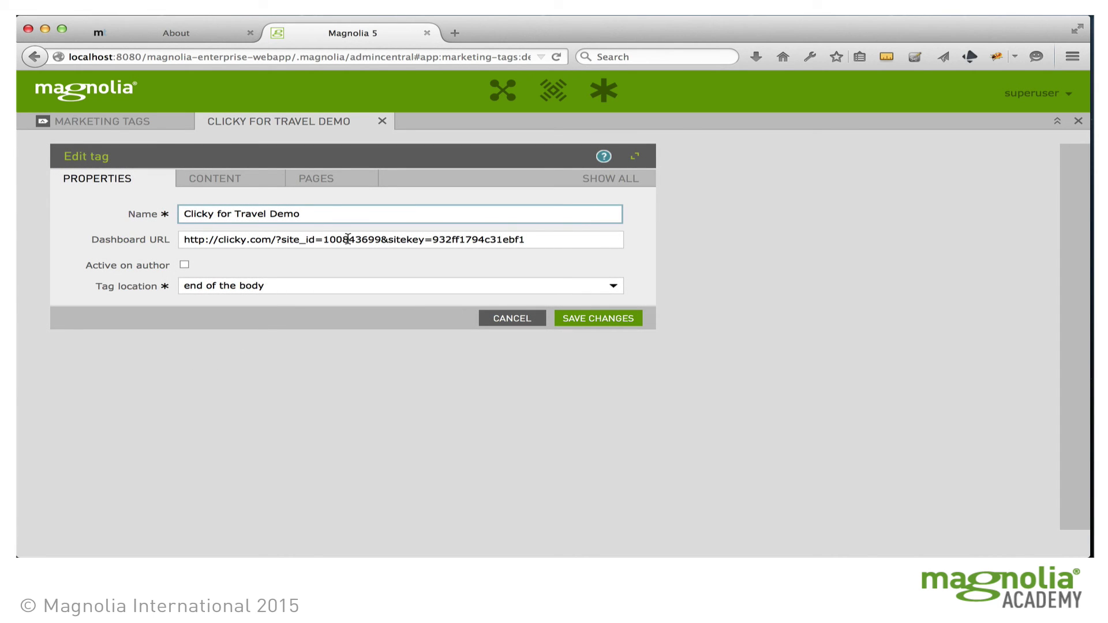
- Make the tag active on author, keep it at end of body, review script and pages, and save
drag(219, 240, 281, 240)
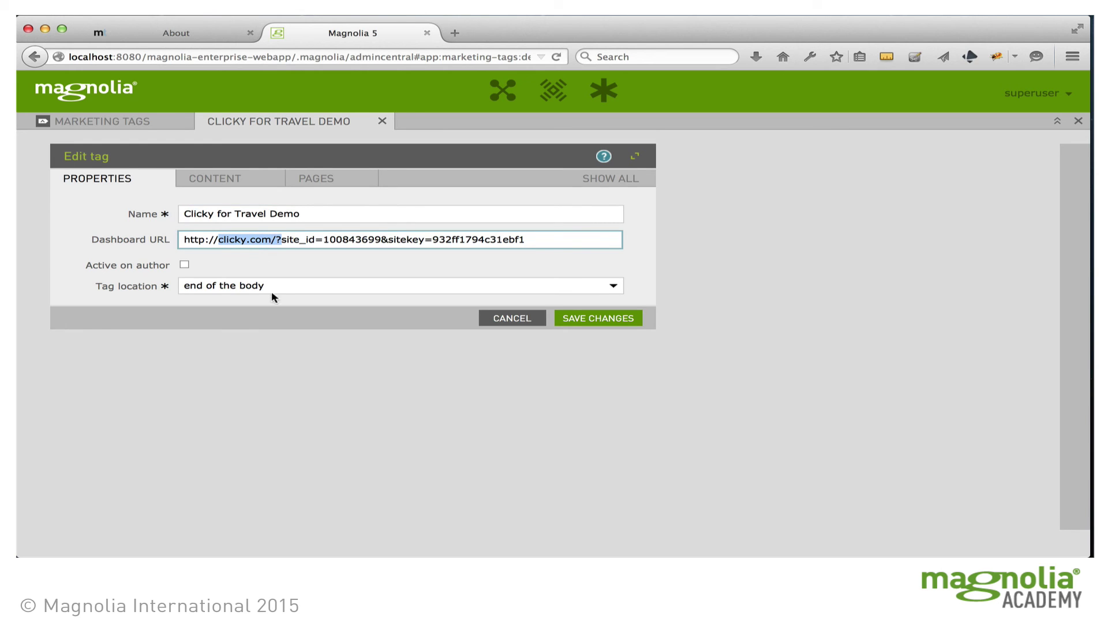
click(187, 264)
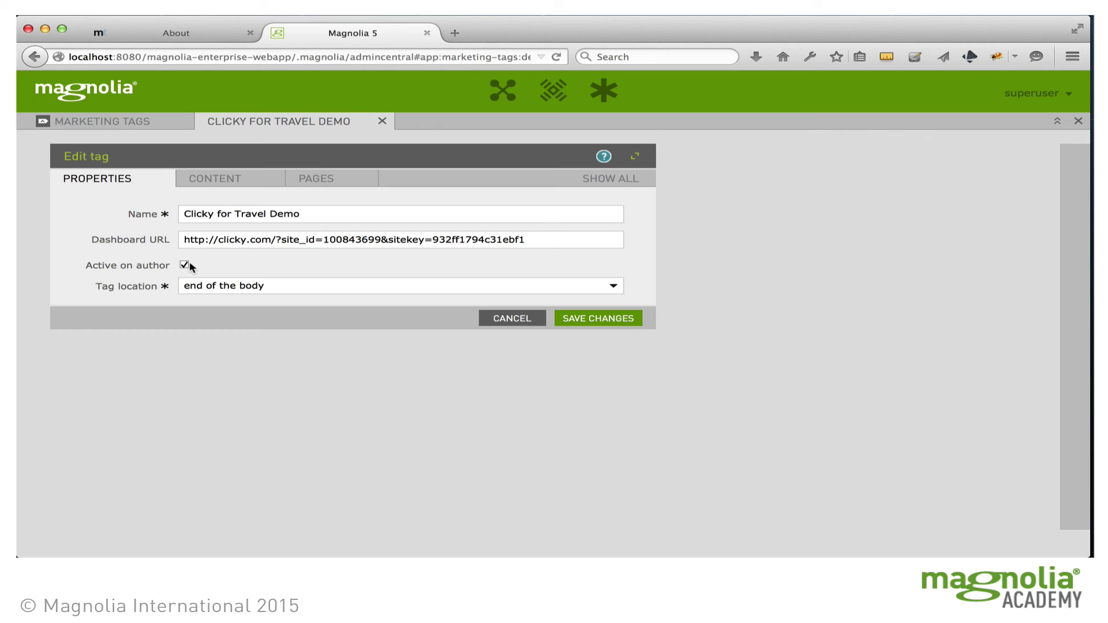
click(448, 289)
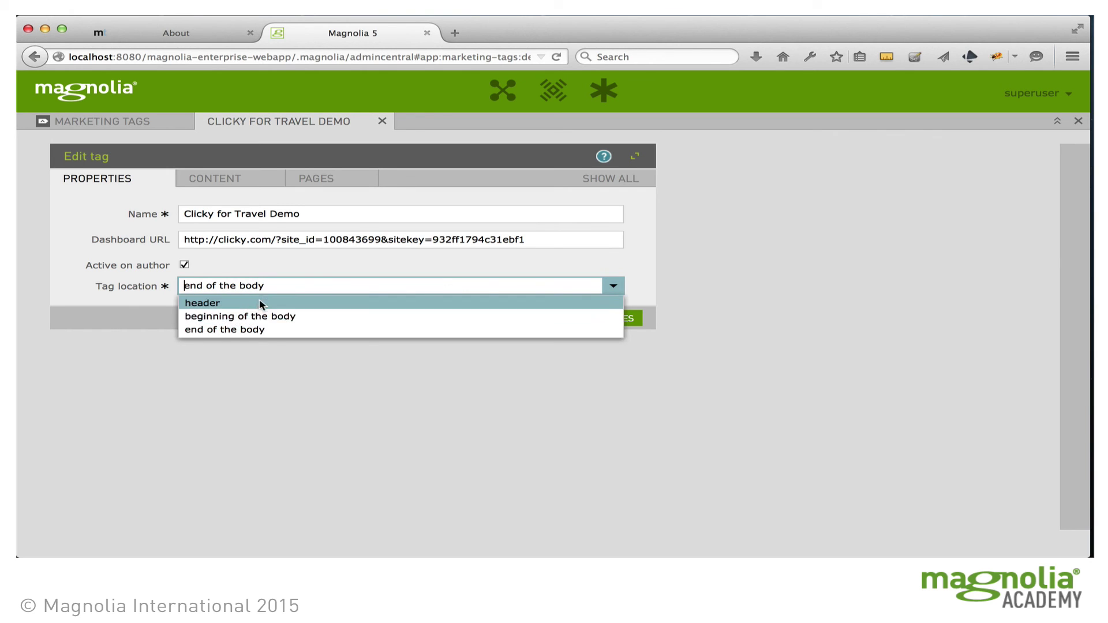
click(269, 266)
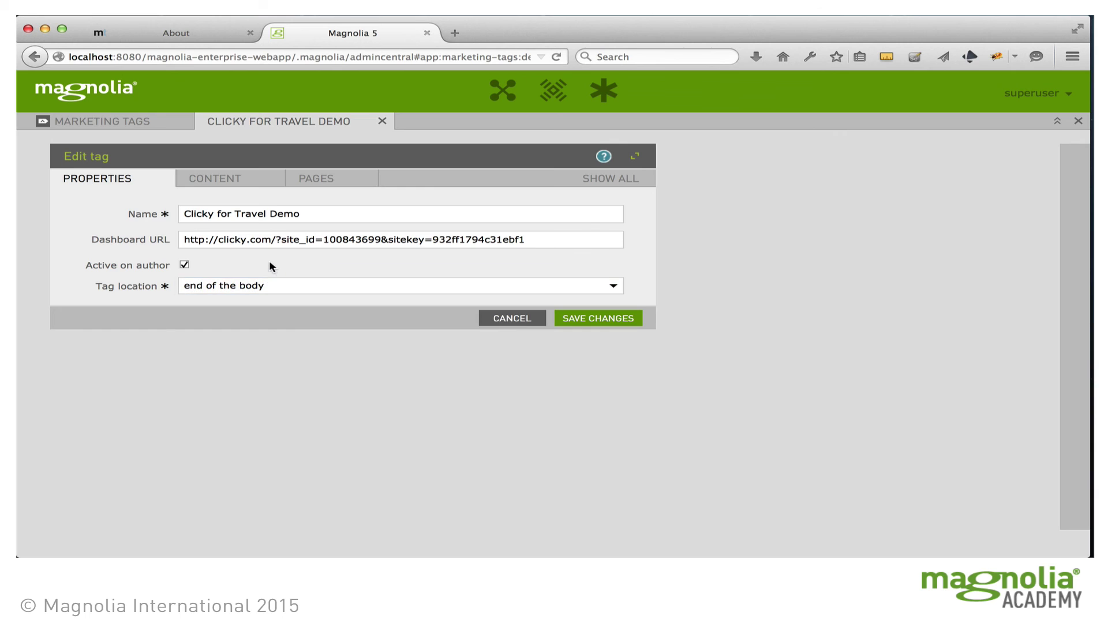
click(226, 180)
drag(219, 214, 399, 277)
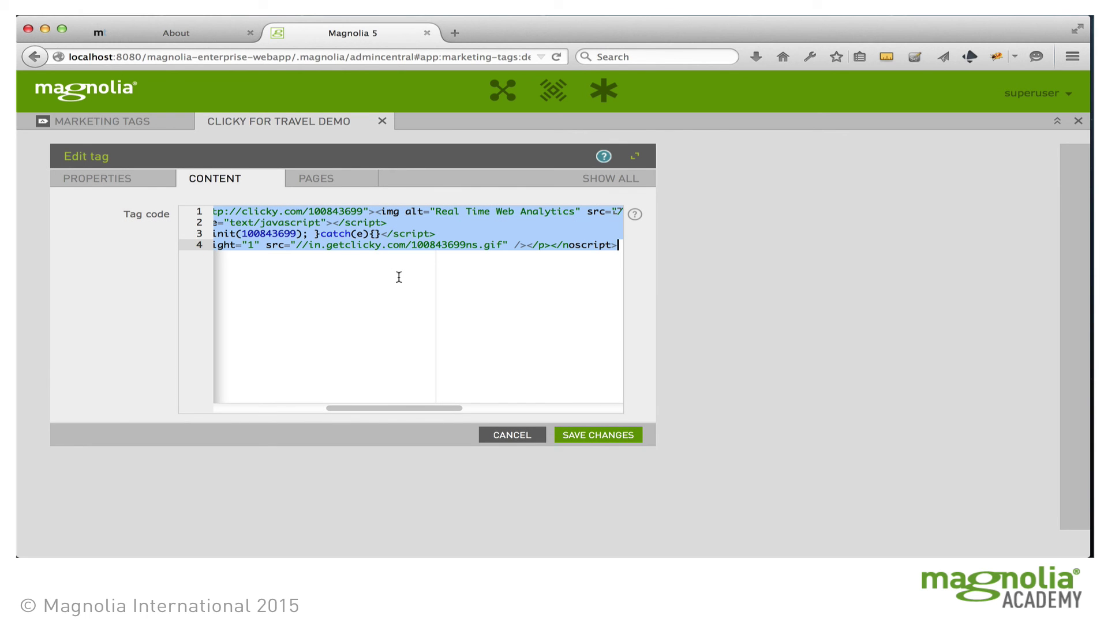
click(324, 176)
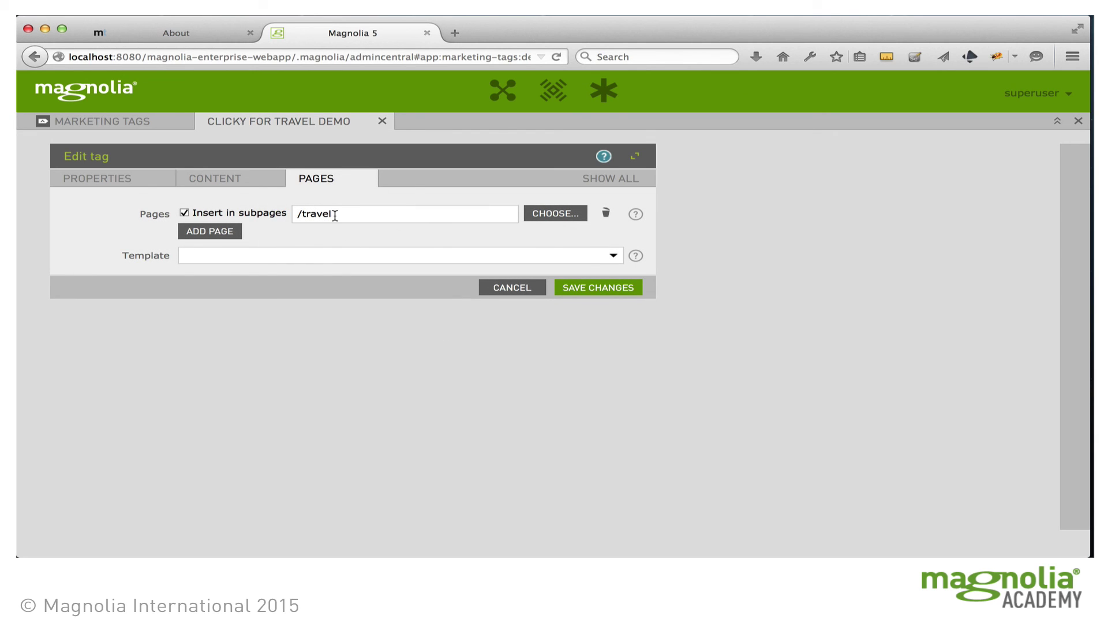
click(617, 284)
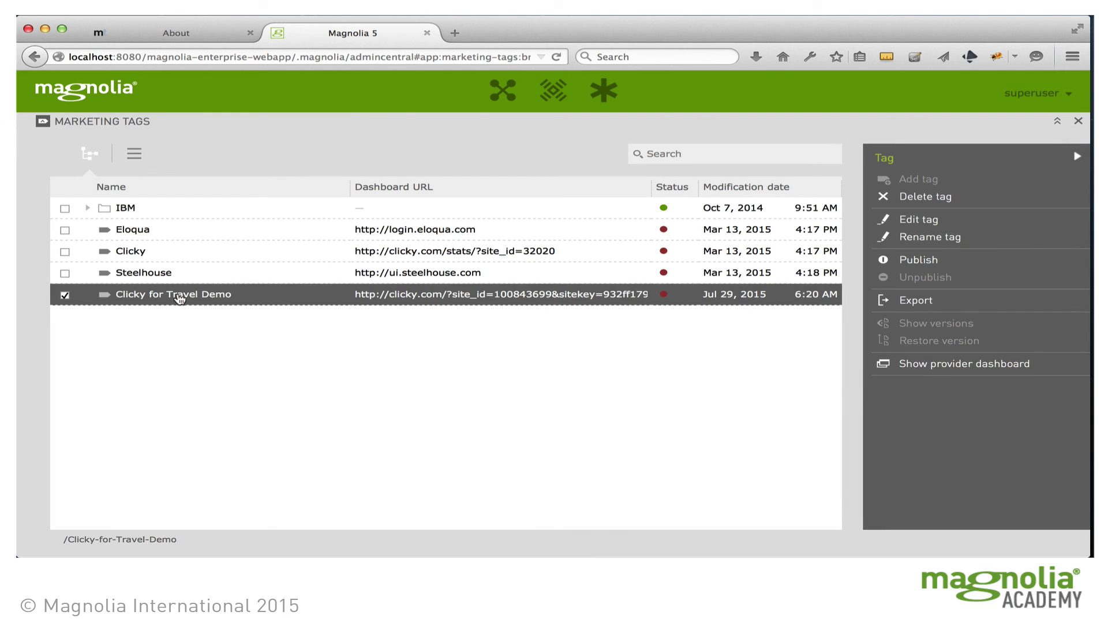
- Open the Clicky provider dashboard, then scroll to the About page footer showing the Clicky Analytics badge
double_click(164, 297)
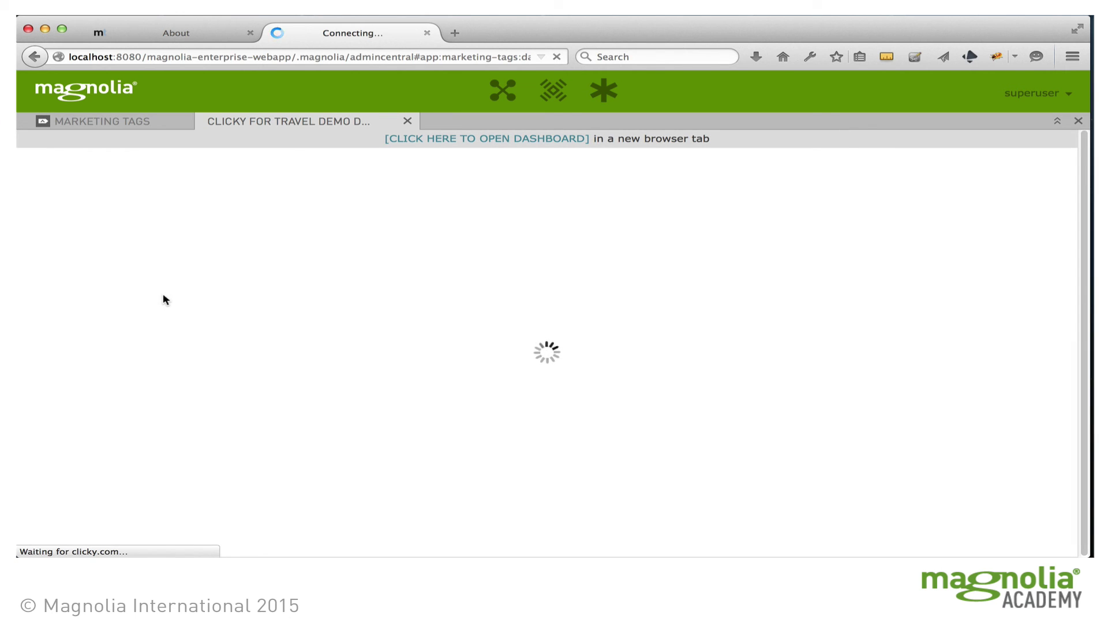
click(485, 139)
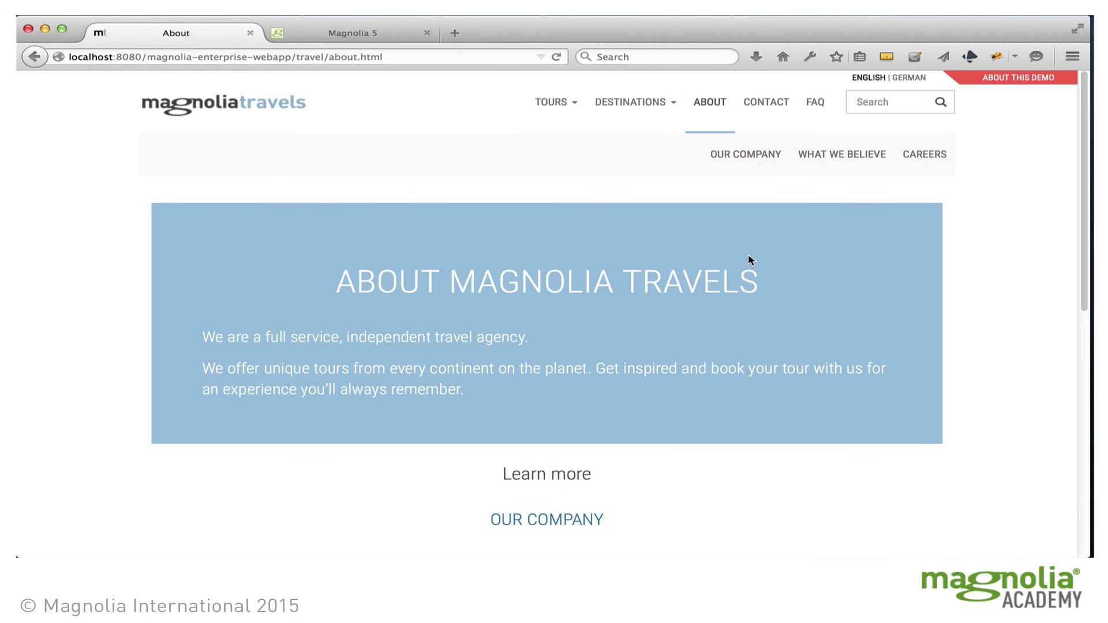
scroll(748, 256, down, 8)
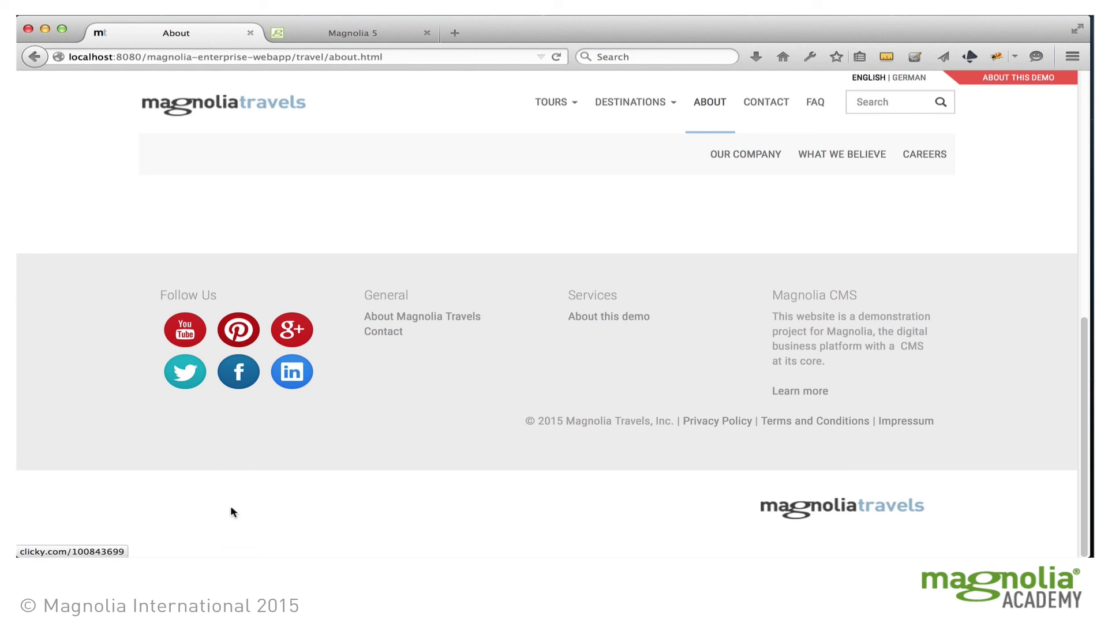
- View the About page source and select lines 529–532 containing the Clicky tracking script
right_click(269, 502)
click(333, 427)
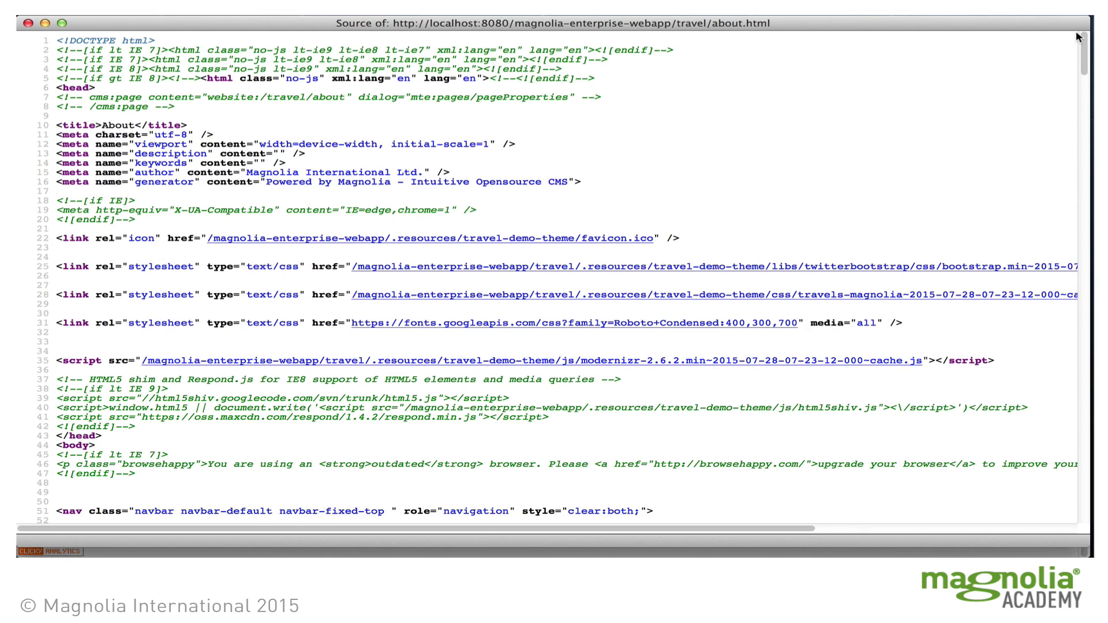
drag(1084, 46, 1094, 538)
drag(109, 437, 780, 466)
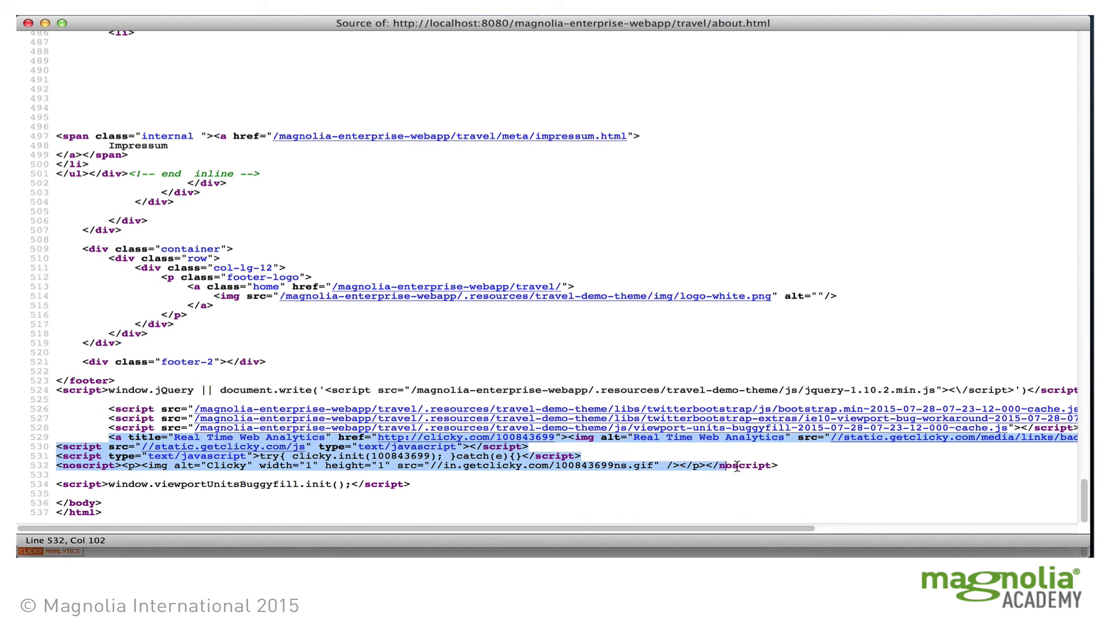